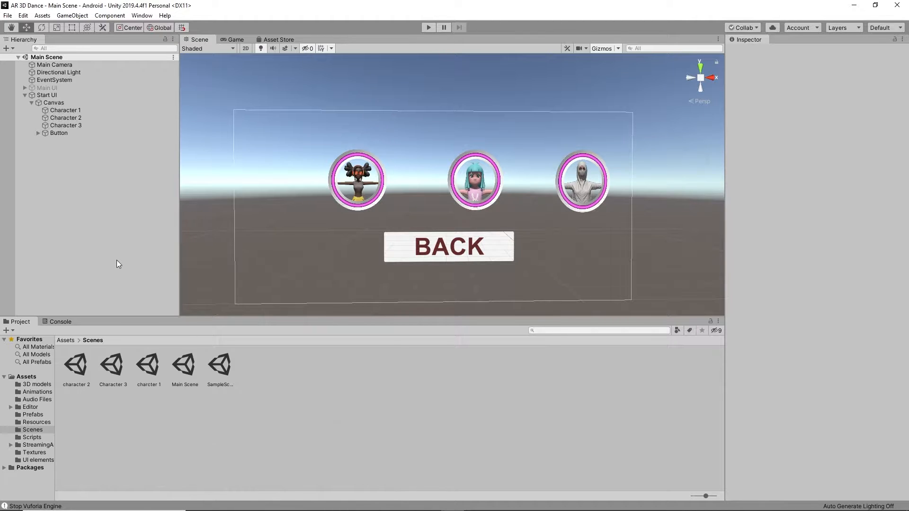
Open the "charcter 1" scene and add a UI button to it
double_click(156, 364)
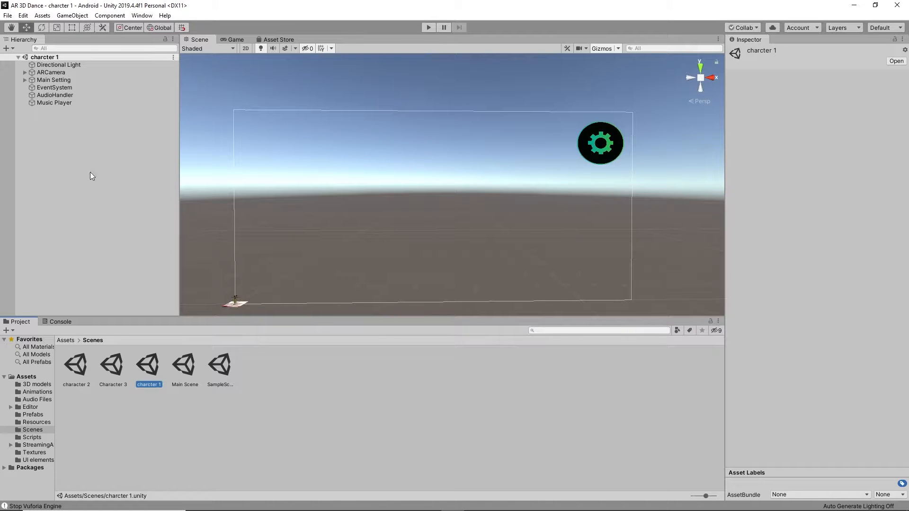
right_click(84, 133)
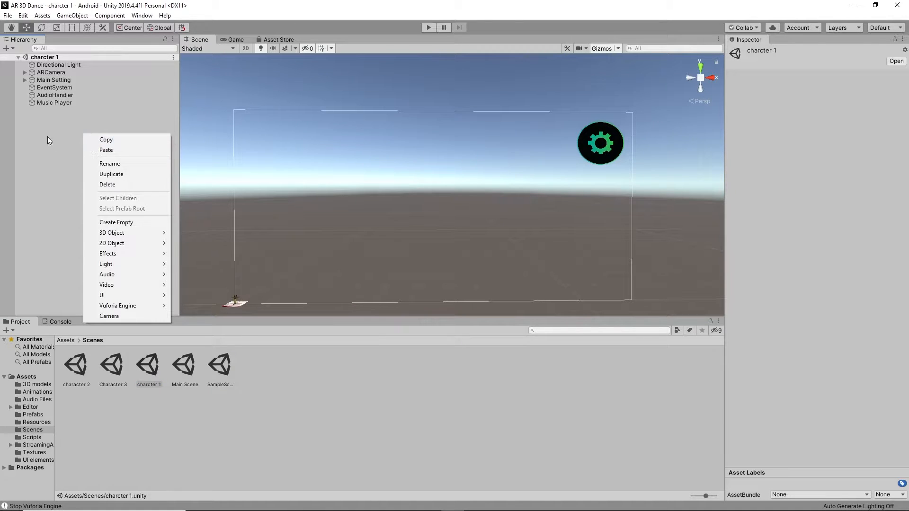
click(35, 141)
right_click(35, 141)
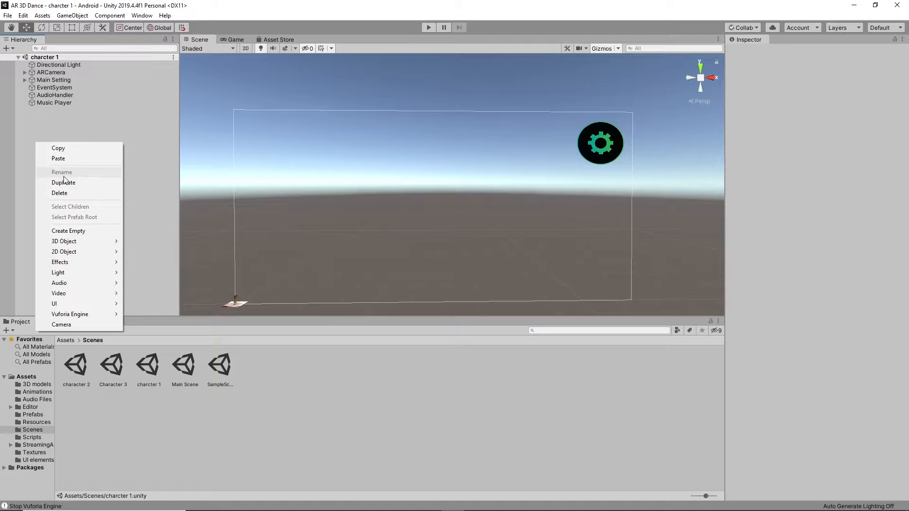
mouse_move(115, 303)
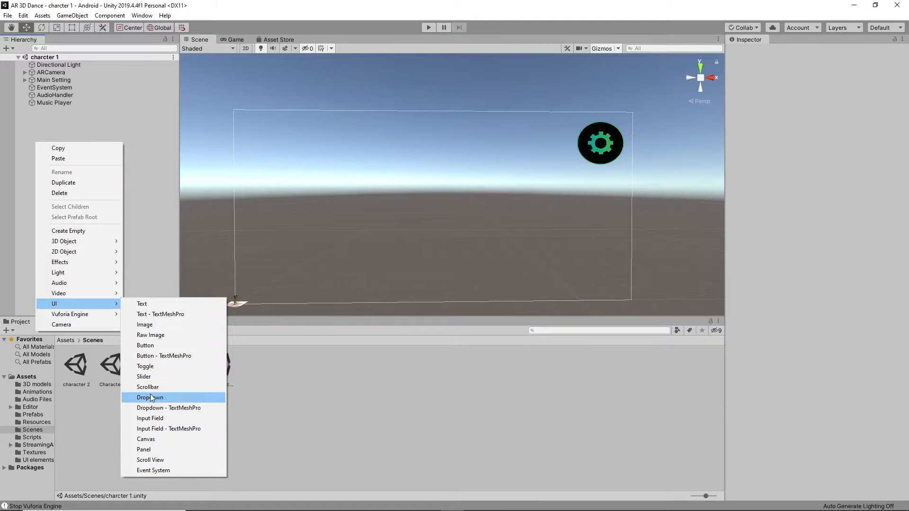
click(157, 356)
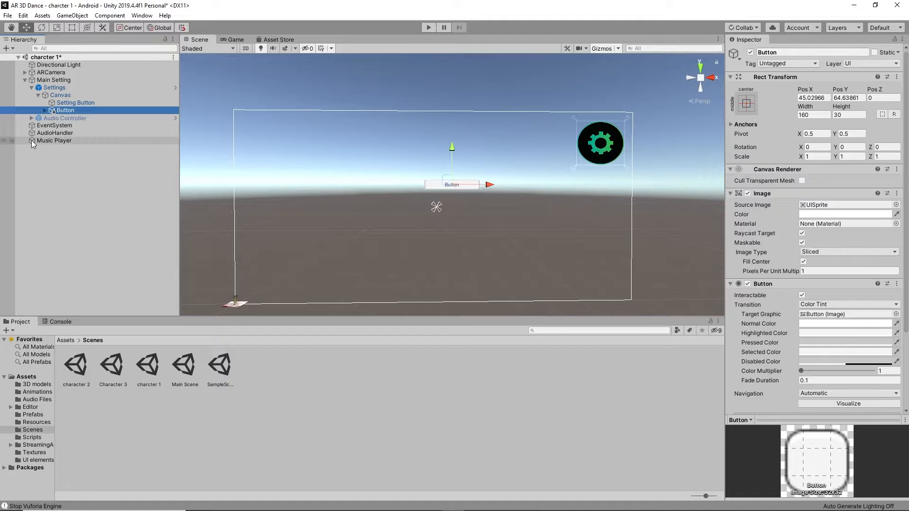
Rename the new button object as "back button"
click(65, 114)
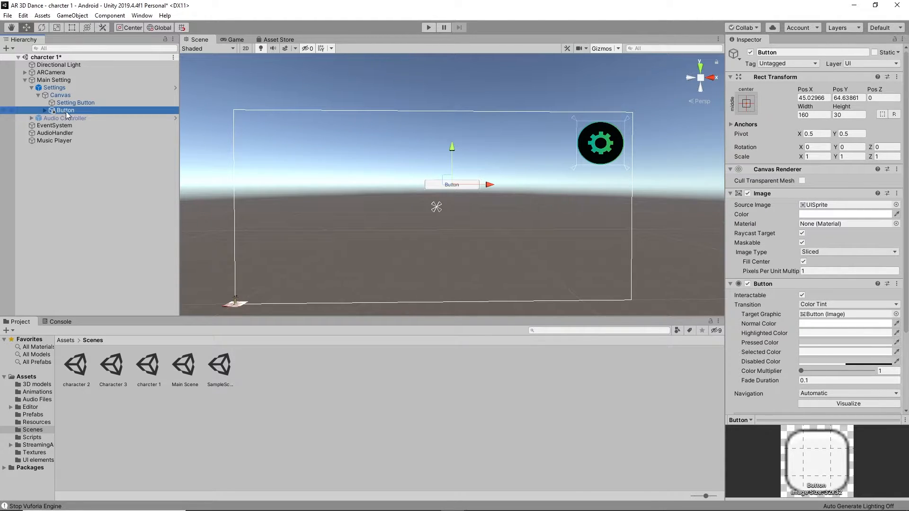
click(109, 185)
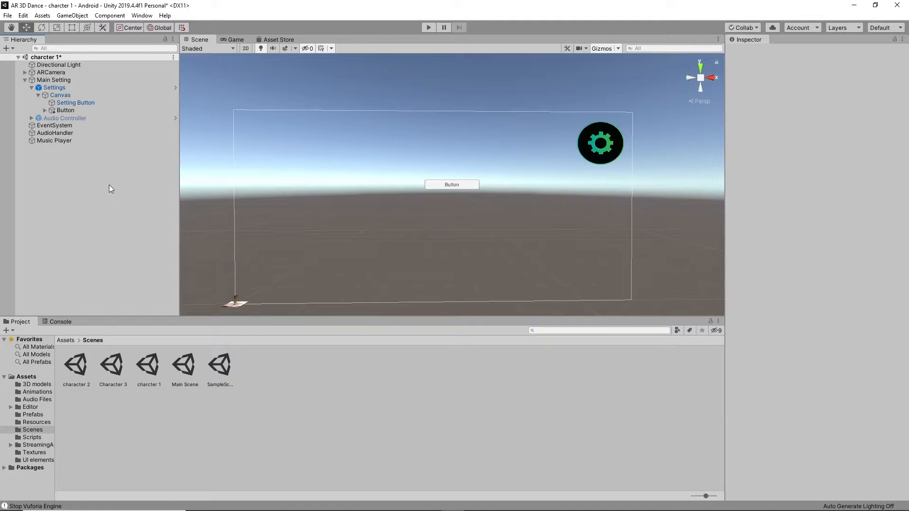
click(70, 110)
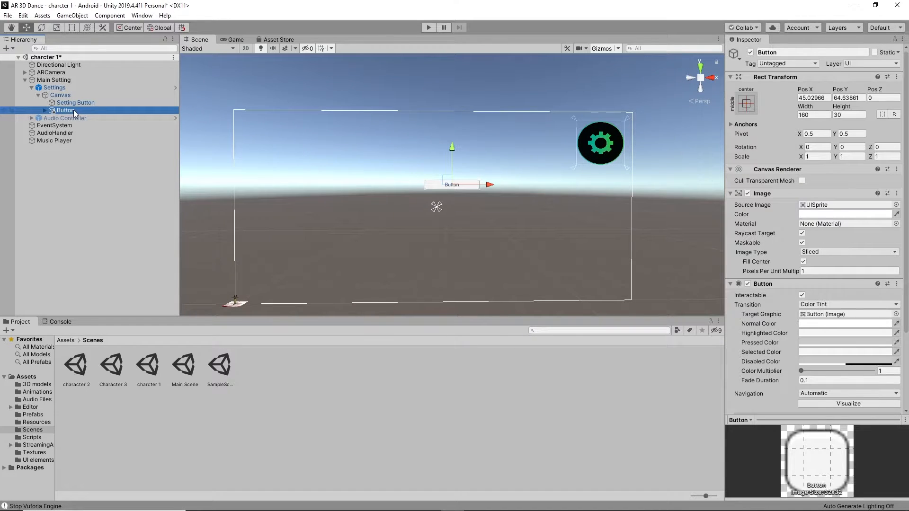
click(75, 111)
key(BackSpace)
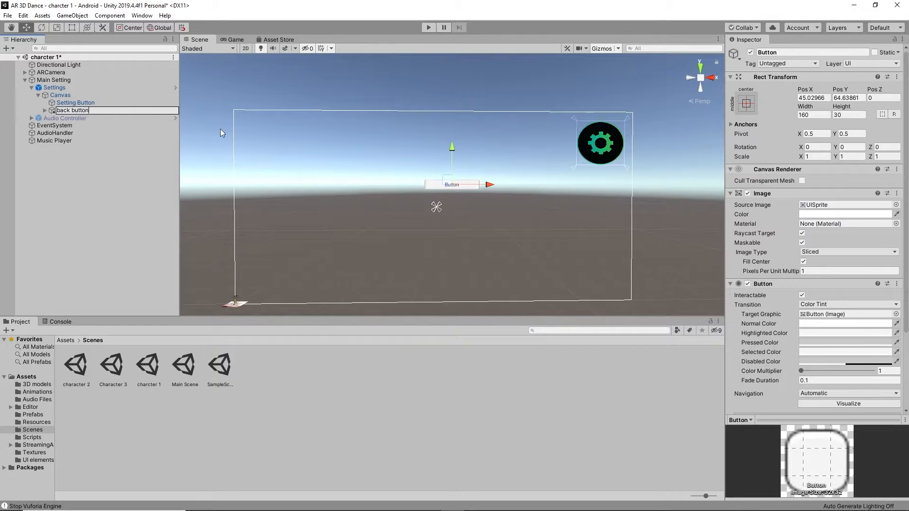
Anchor the back button in the canvas's upper-left corner and set its Left, Top, Right and Bottom offsets to 0
drag(434, 206, 245, 127)
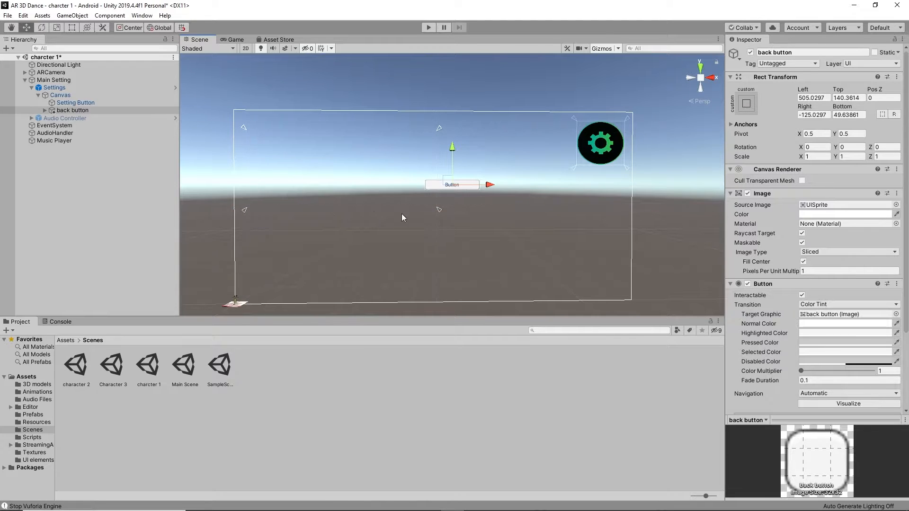
drag(439, 208, 351, 152)
click(830, 115)
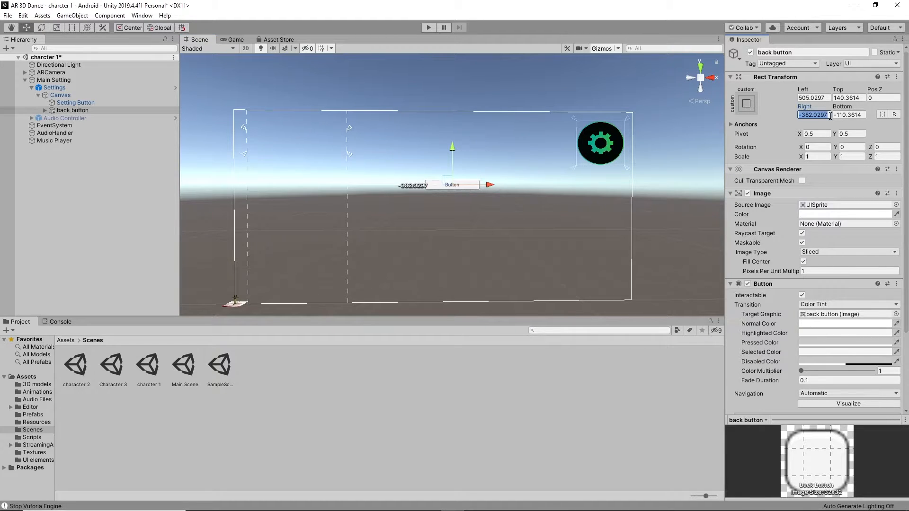
text(0)
click(813, 98)
text(0)
click(841, 98)
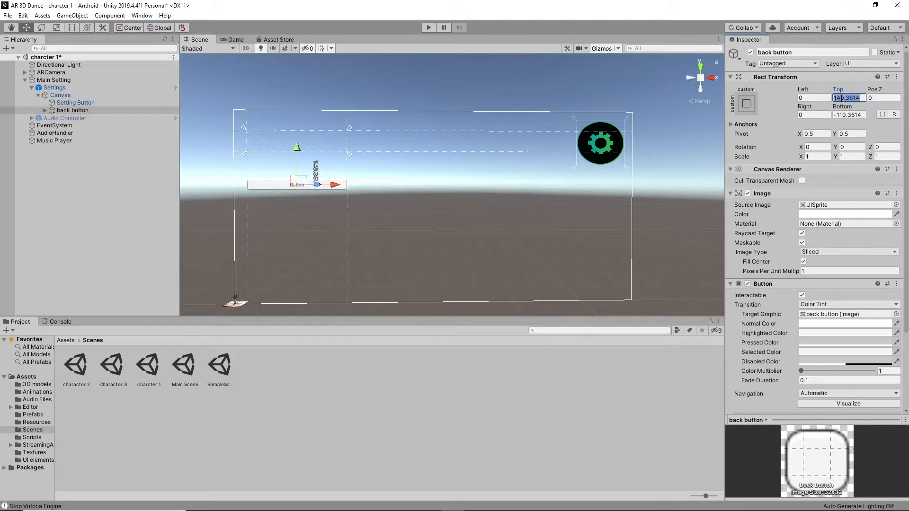
text(0)
click(848, 115)
text(0)
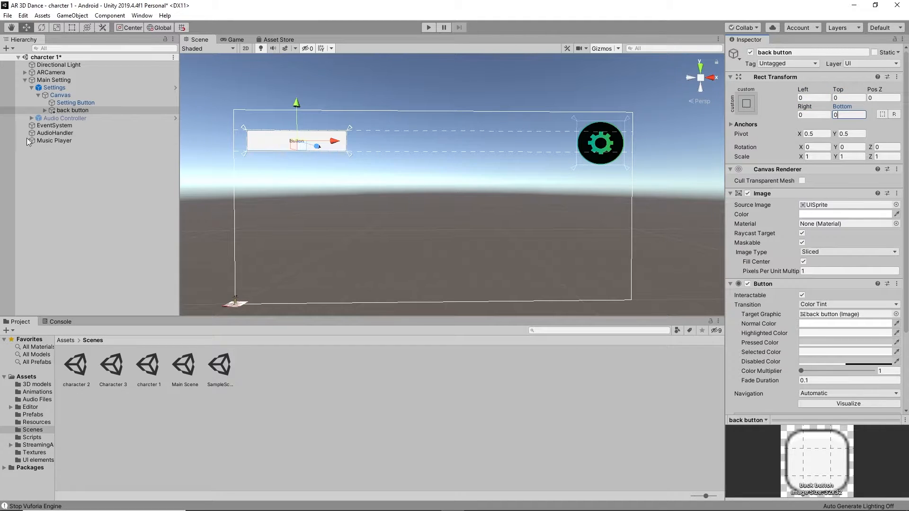
Change the text of the back button's label to "BACK"
click(44, 110)
click(67, 118)
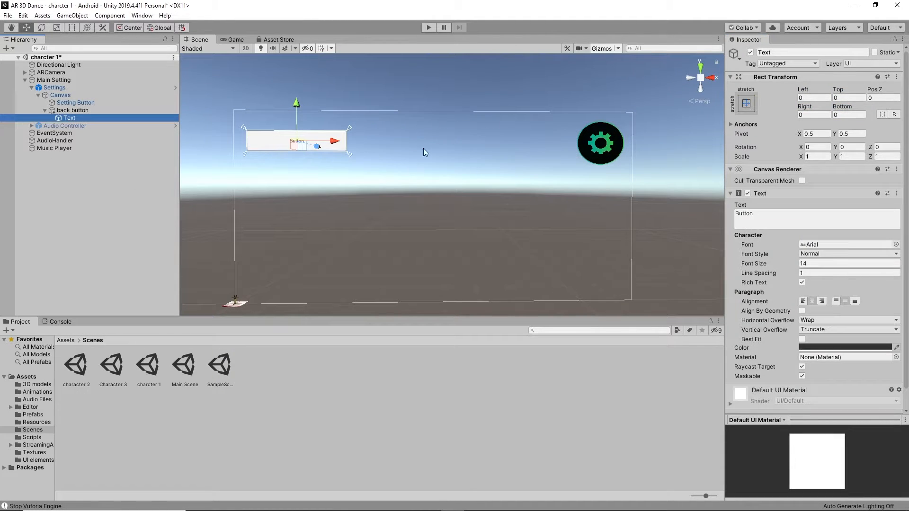
click(754, 213)
key(ctrl+a)
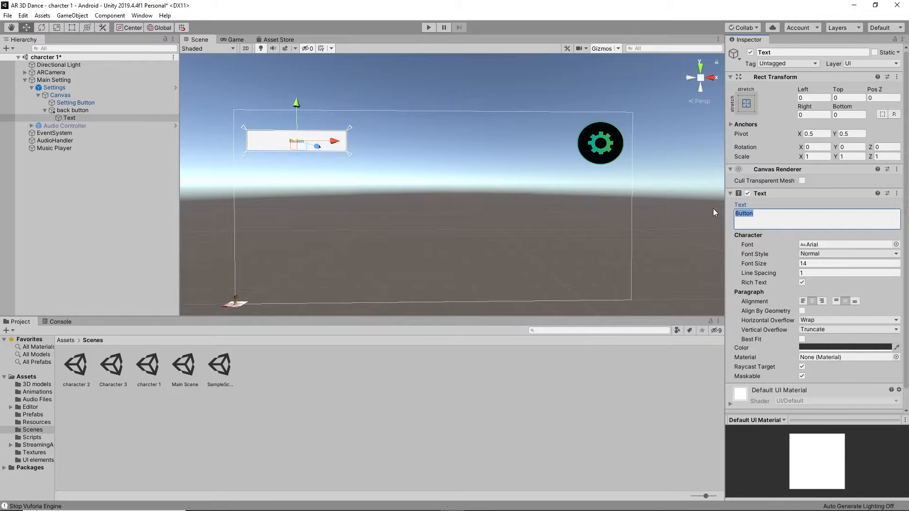
key(BackSpace)
key(BackSpace)
text(Ba)
key(BackSpace)
text(ACK)
Set the BACK label's font size to 45 and its font style to Bold
click(823, 263)
text(30)
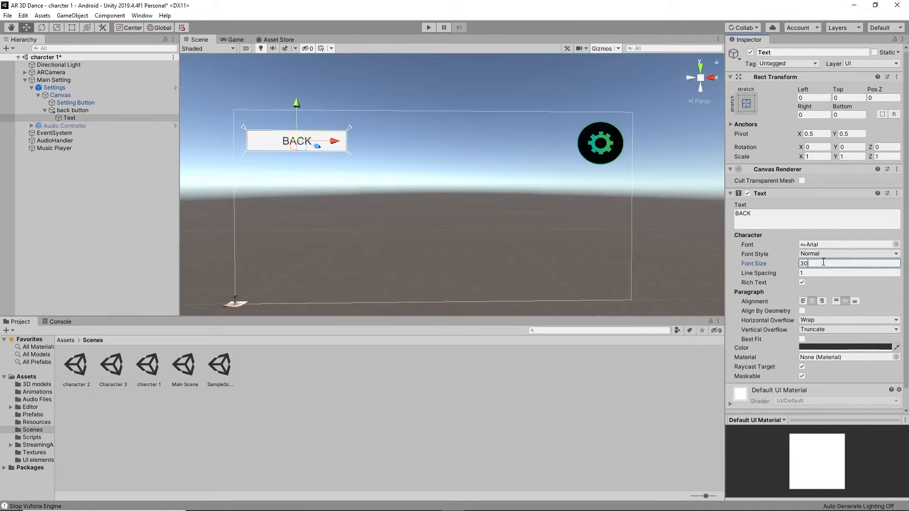
key(BackSpace)
key(BackSpace)
text(45)
click(823, 254)
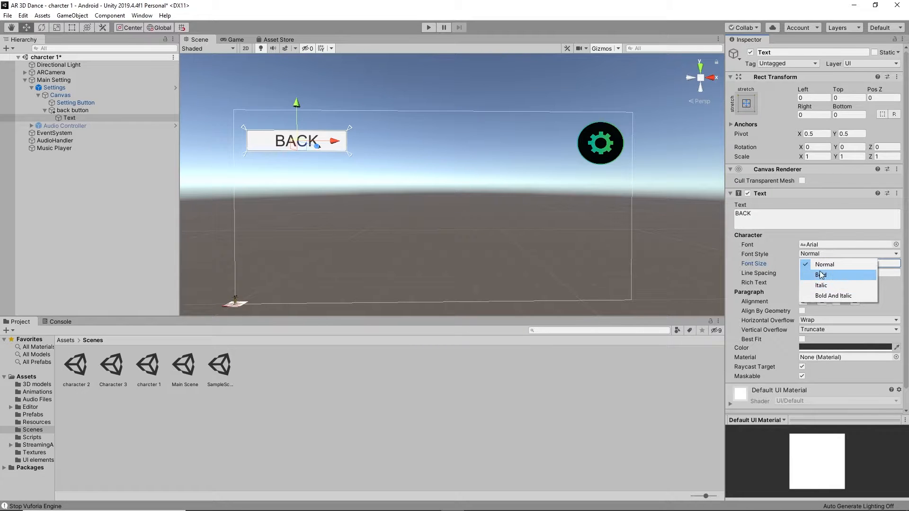
click(821, 272)
Set the BACK label's text color to the muted red 8E6262
click(846, 348)
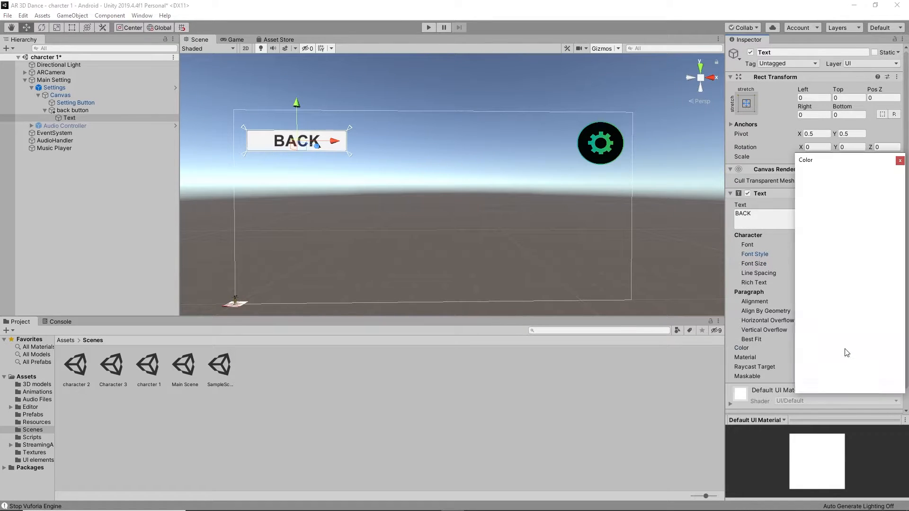
mouse_move(839, 245)
mouse_down()
mouse_move(850, 236)
mouse_move(841, 238)
mouse_up()
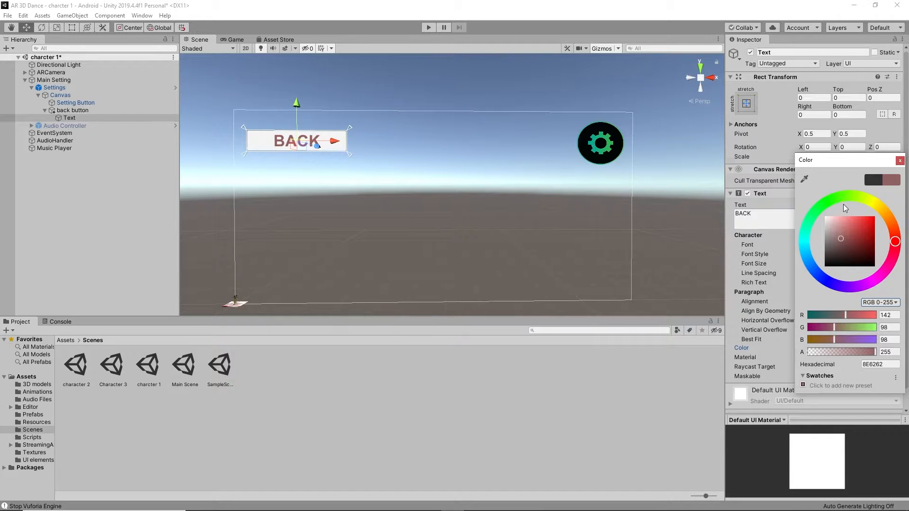
click(899, 160)
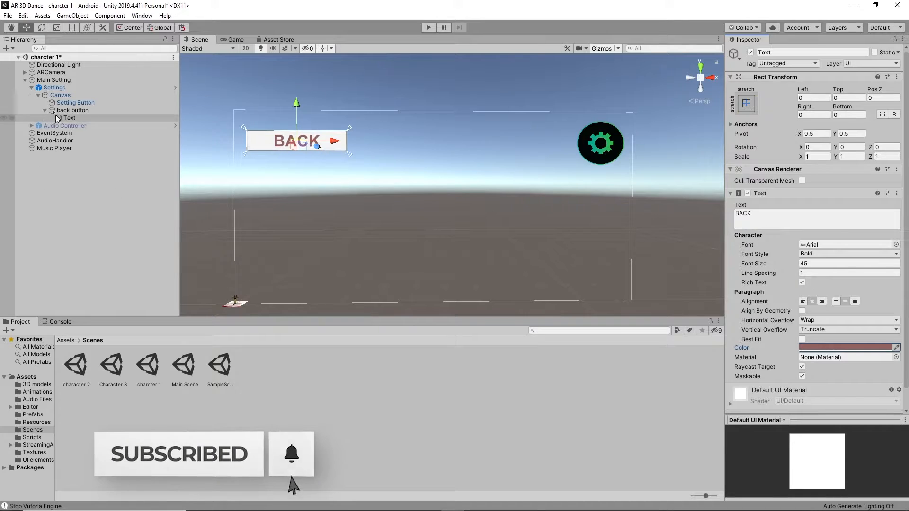
Set the back button's highlighted color to the red shade A25858
click(72, 110)
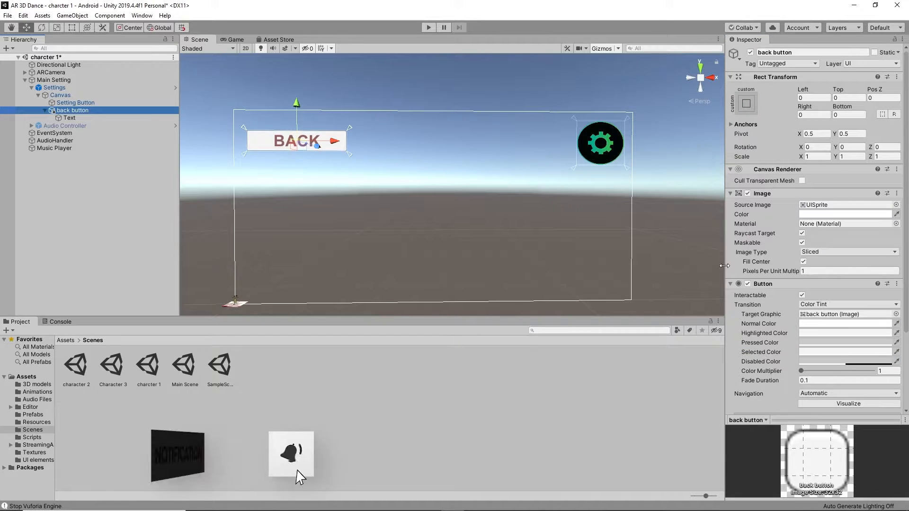
click(819, 333)
click(841, 230)
drag(841, 230, 848, 233)
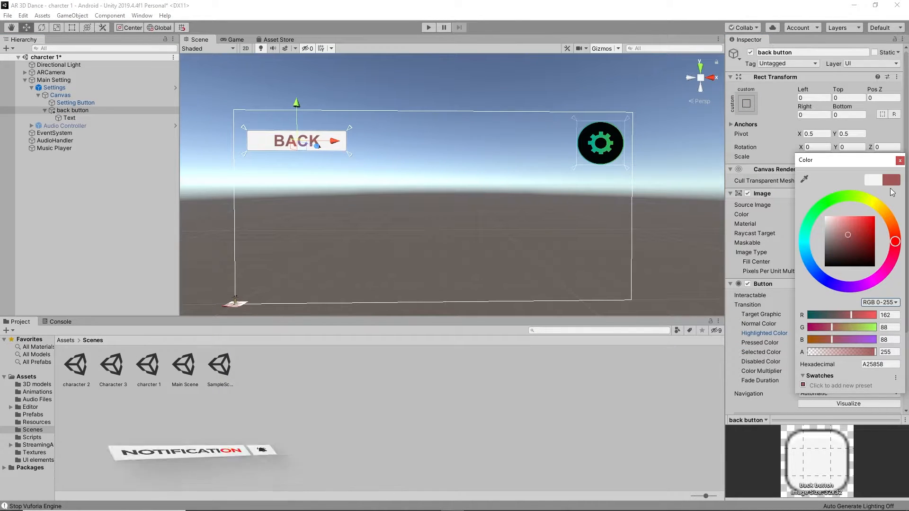
click(899, 160)
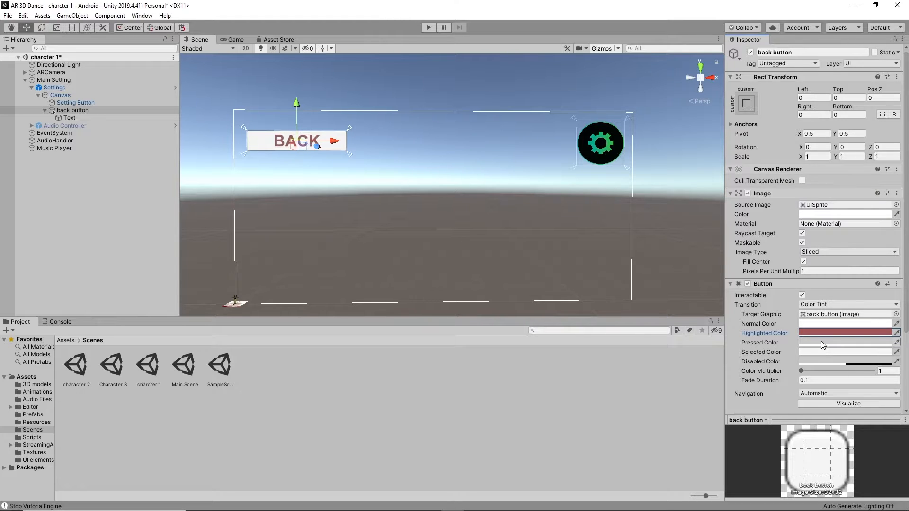
Set the back button's pressed color to the near-black 1B1919
click(821, 343)
click(830, 262)
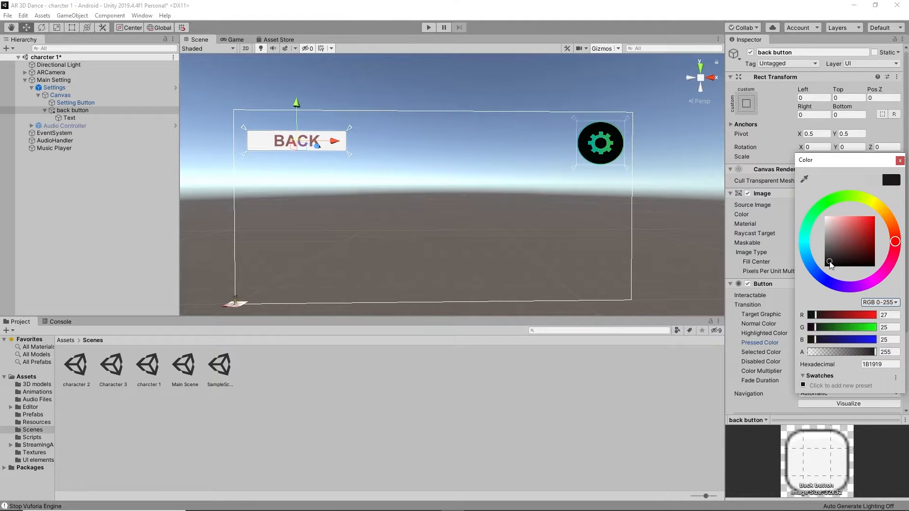
click(899, 161)
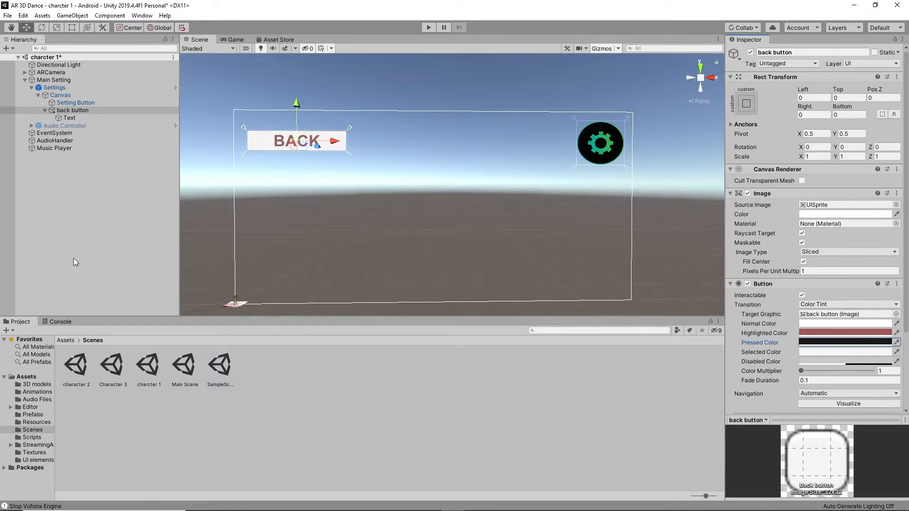
Make a prefab of the back button in the Prefabs asset folder and save the scene
click(66, 339)
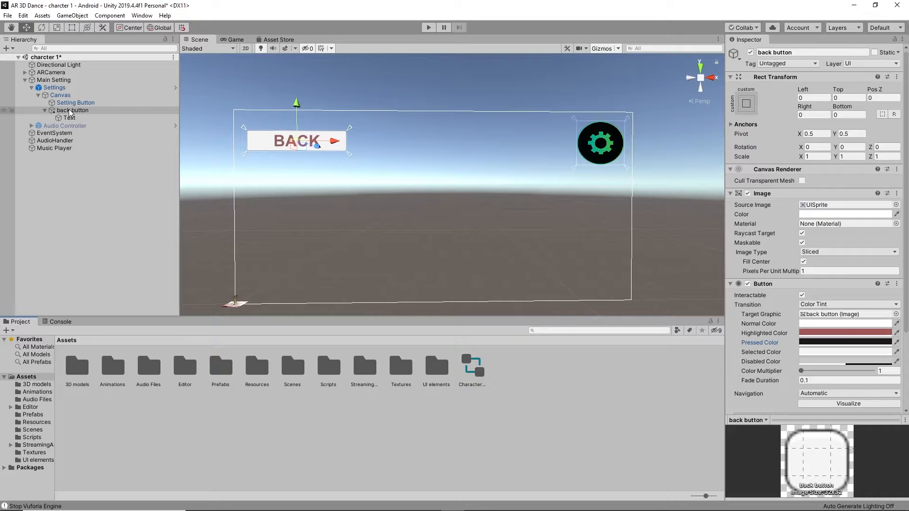
drag(74, 110, 516, 374)
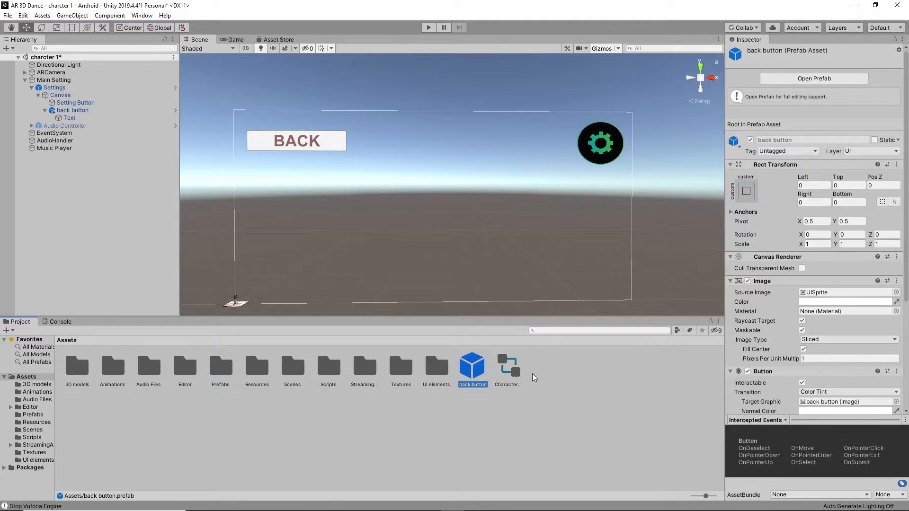
drag(466, 387, 215, 382)
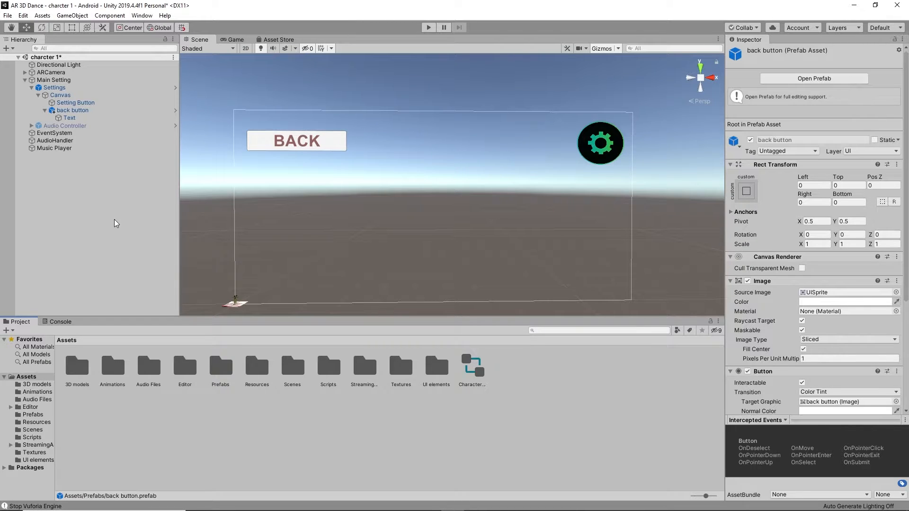
key(ctrl+s)
Open the CharacterUX script from the Scripts folder in Visual Studio and add a blank line after the Character3 method
double_click(324, 377)
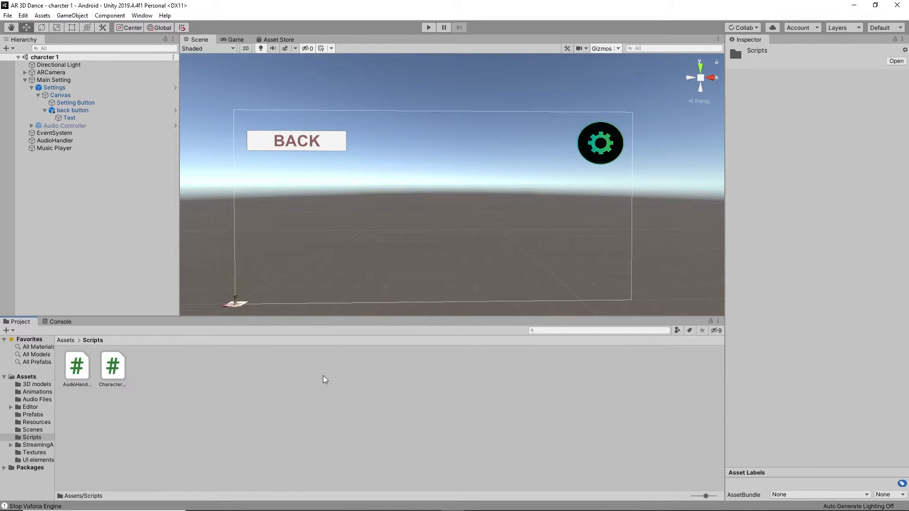
double_click(106, 374)
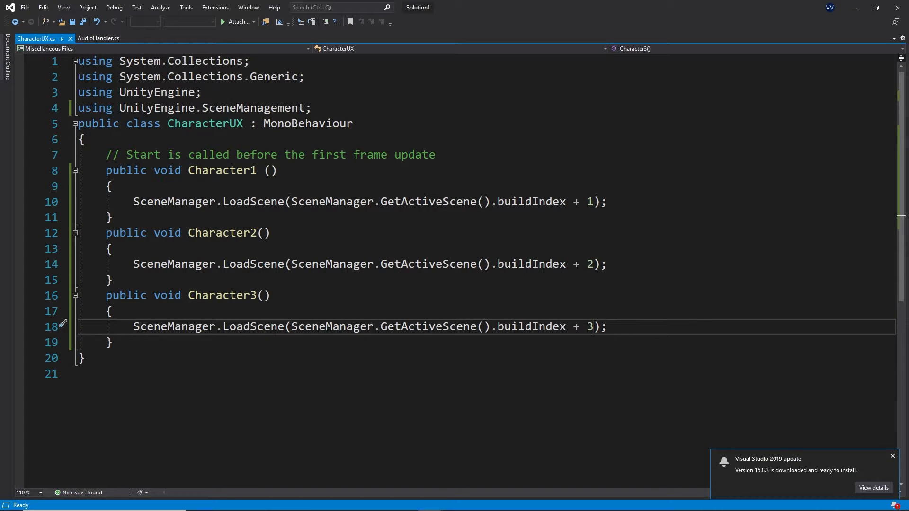
click(128, 345)
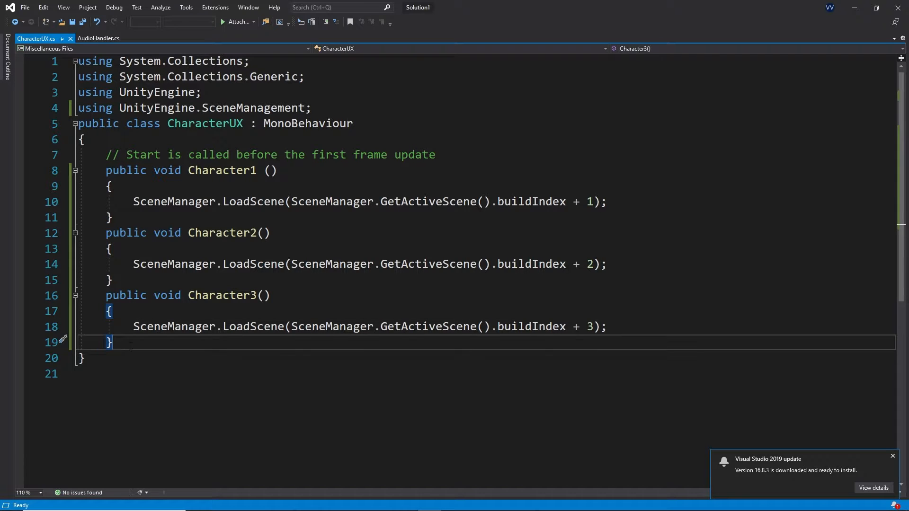
key(Return)
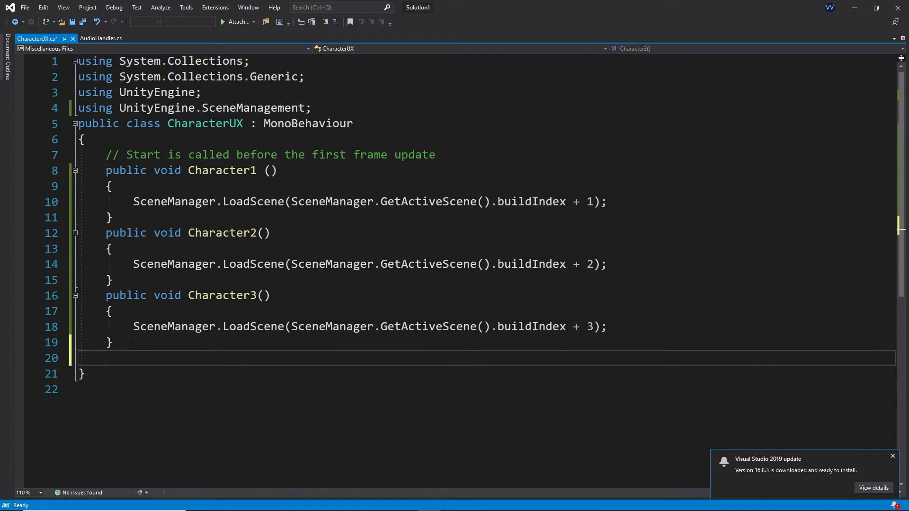
text(Done)
key(BackSpace)
key(BackSpace)
key(BackSpace)
key(BackSpace)
Duplicate the whole Character3 method directly below itself inside the CharacterUX class
drag(98, 295, 156, 344)
key(ctrl+c)
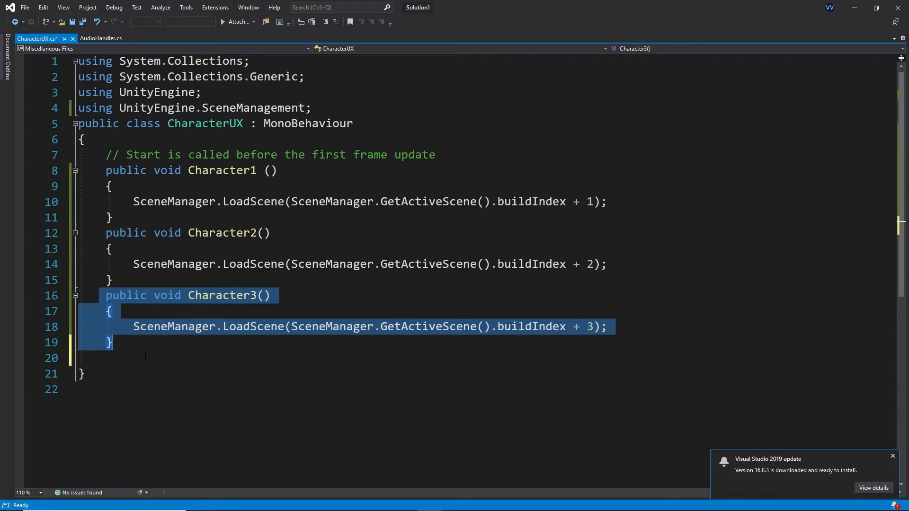
click(139, 355)
key(ctrl+v)
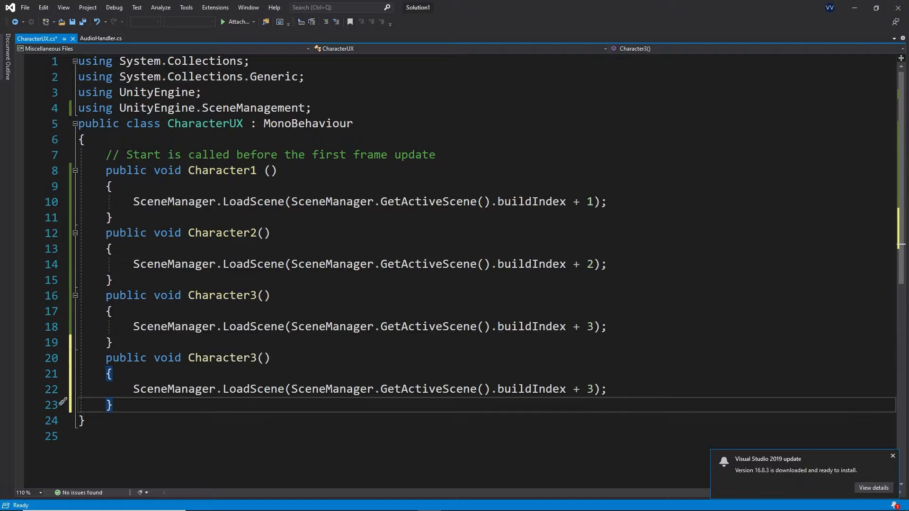
Rename the duplicated Character3 method at the end of the class to backCharacter1
double_click(256, 359)
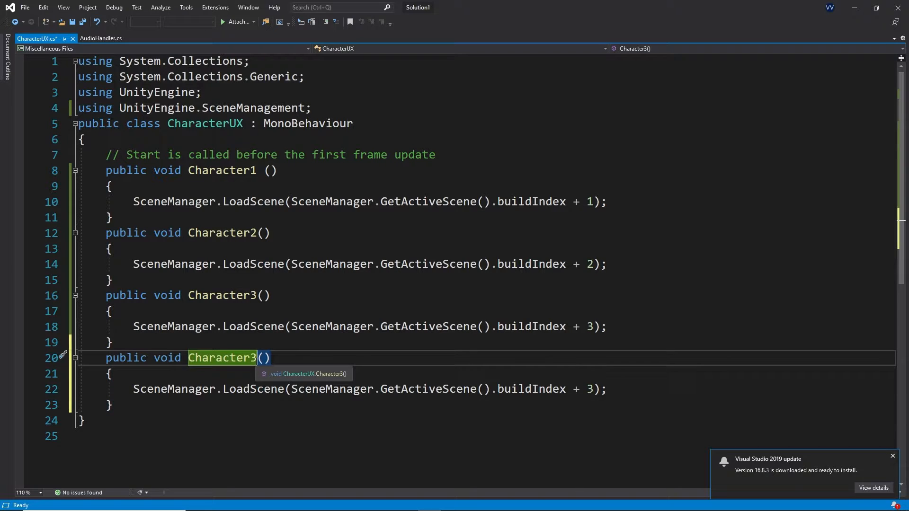
click(256, 359)
key(BackSpace)
text(1)
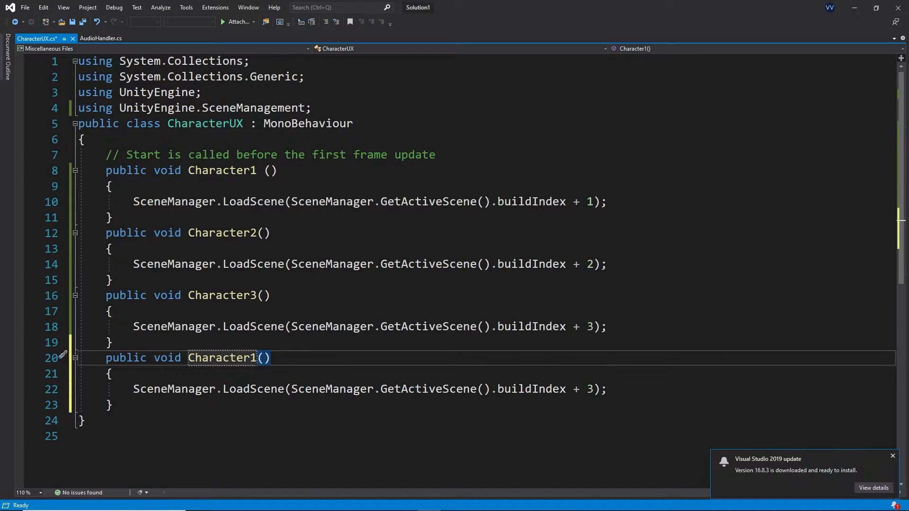
click(182, 359)
key(Right)
text(back)
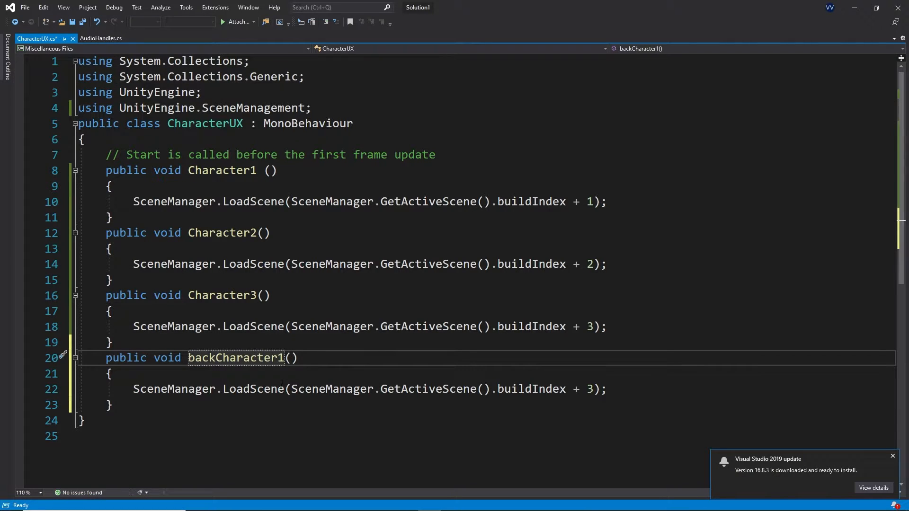
Change the build index offset in backCharacter1's LoadScene call to - 1 and save the script
click(597, 394)
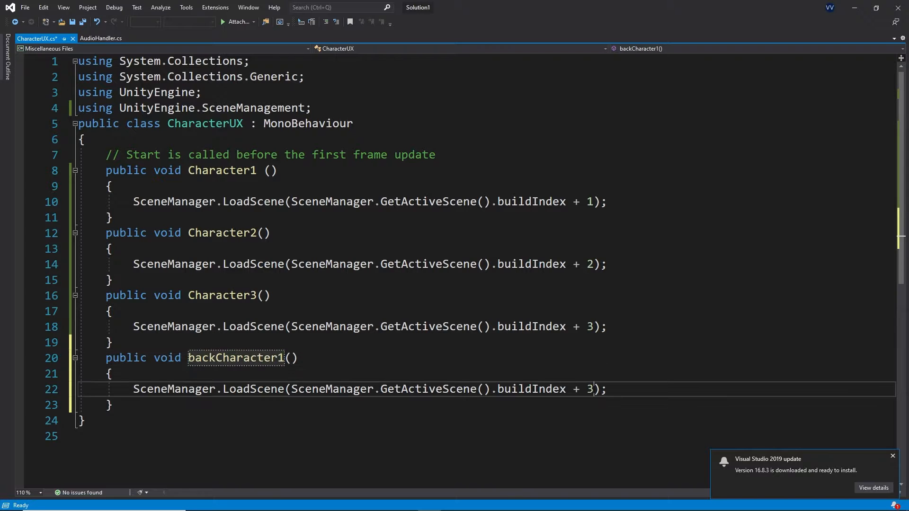
key(BackSpace)
key(BackSpace)
key(BackSpace)
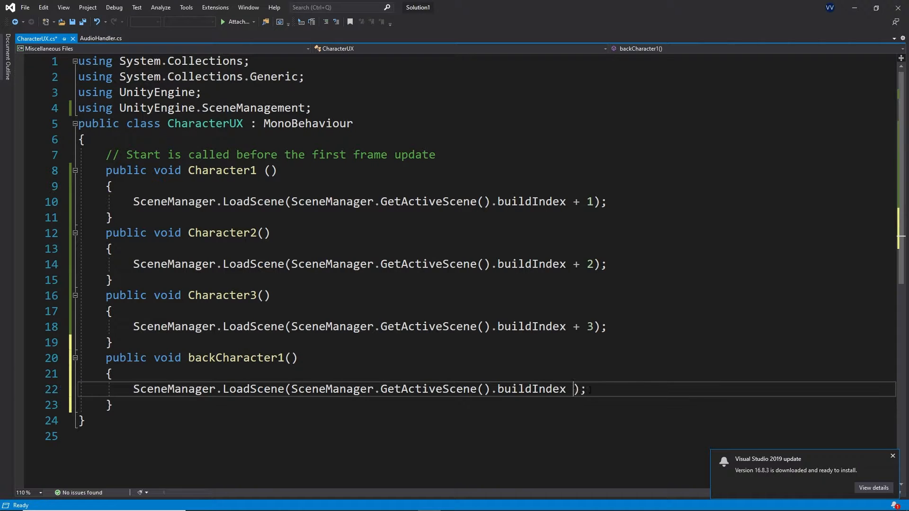
text(- 3)
key(BackSpace)
text(1)
click(73, 22)
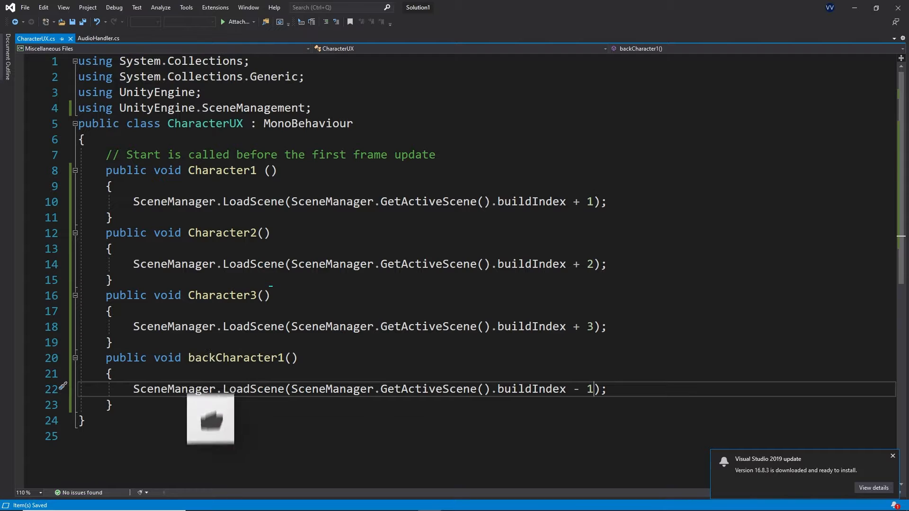
Return to Unity and attach the CharacterUX script to the Settings object in the charcter 1 scene
click(848, 9)
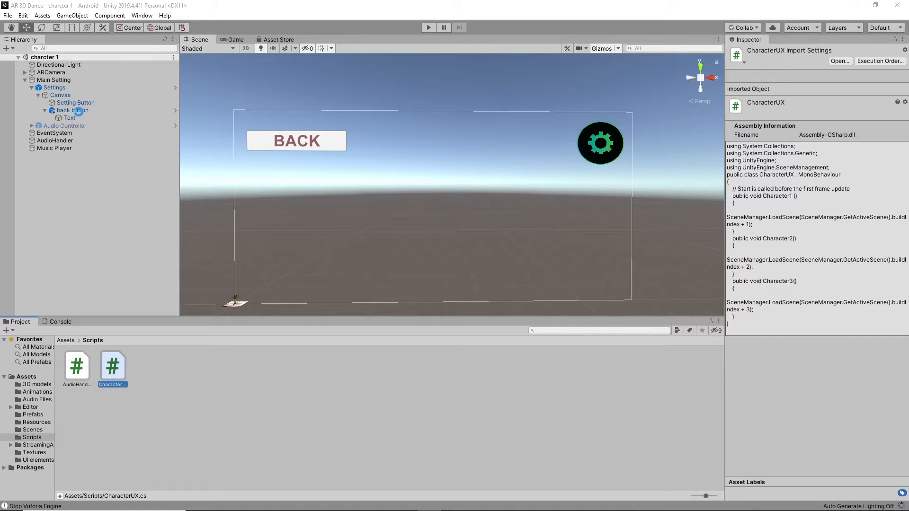
click(84, 110)
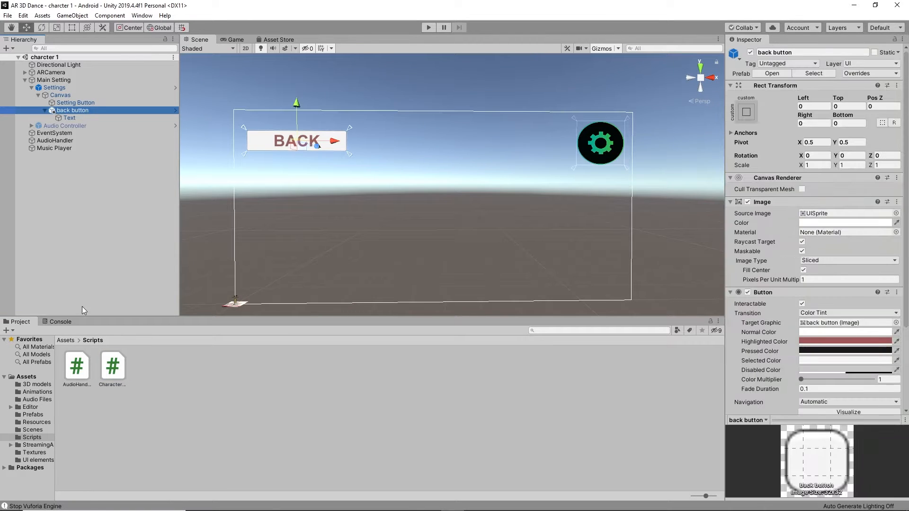
drag(113, 372, 69, 87)
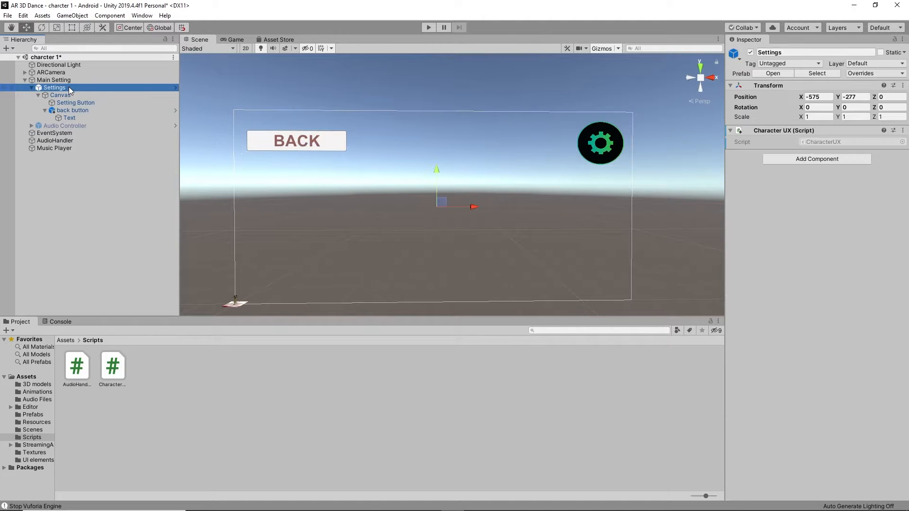
Add an On Click event to the back button that targets the Settings object and runs CharacterUX.backCharacter1
click(83, 110)
scroll(812, 300, down, 5)
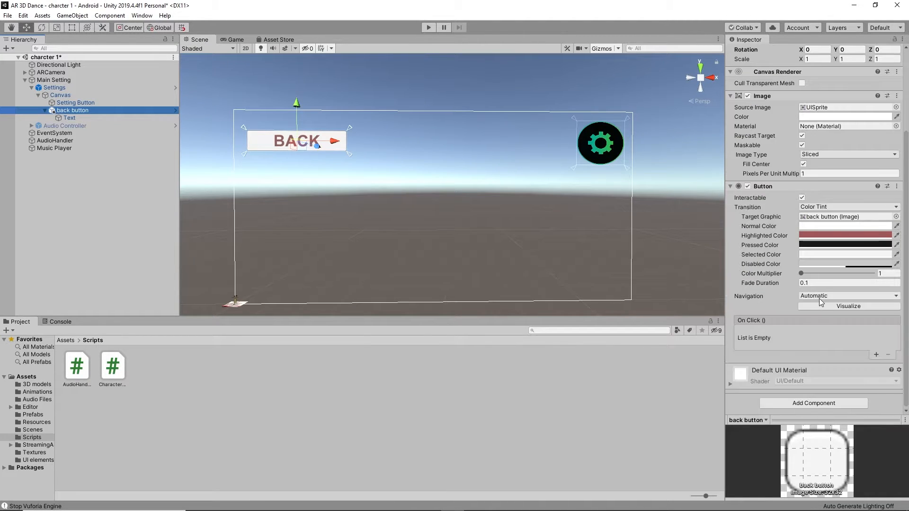
click(876, 355)
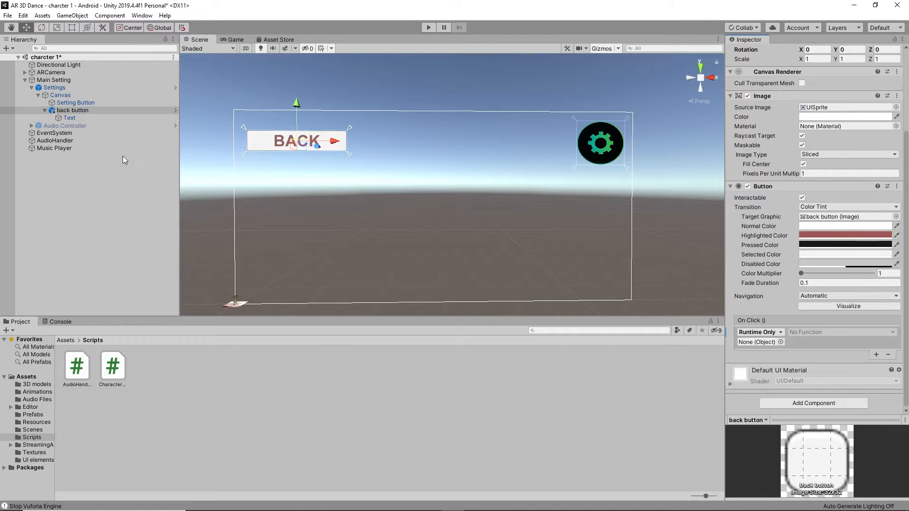
drag(69, 87, 769, 346)
click(844, 332)
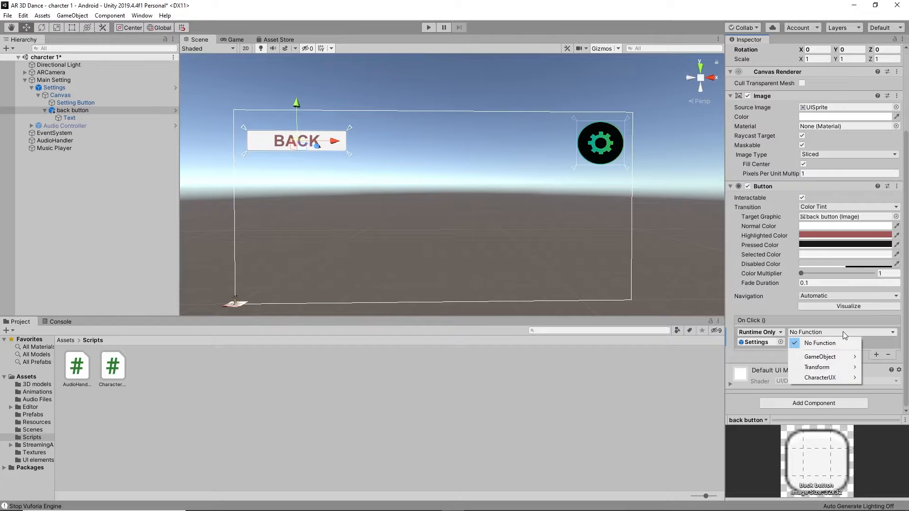
mouse_move(809, 379)
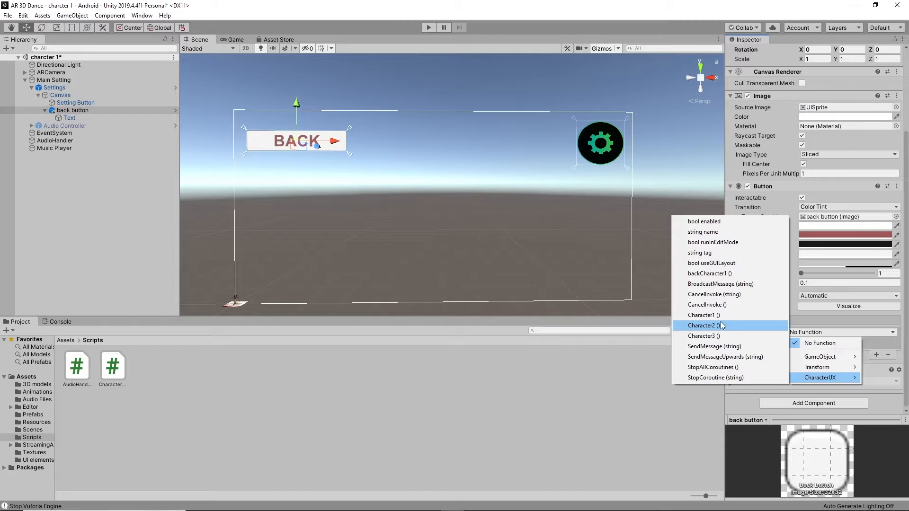
click(723, 275)
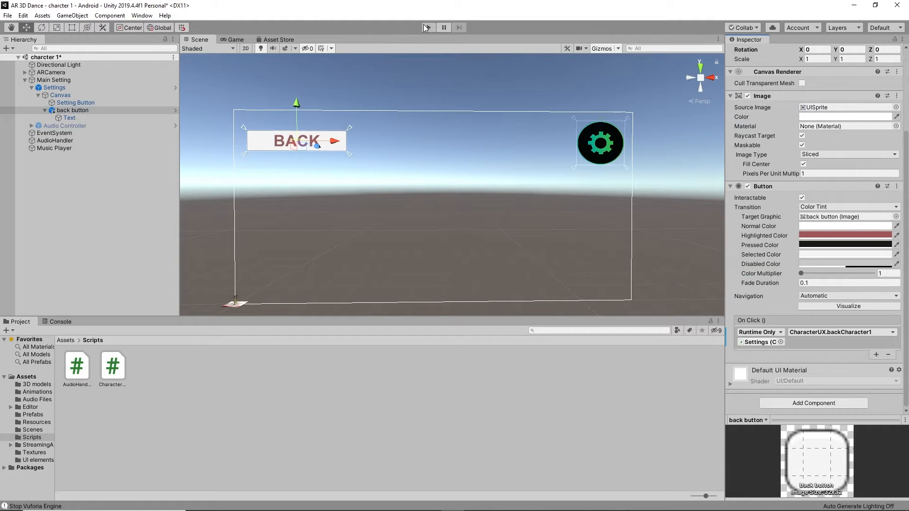
Run the scene in play mode, test the BACK button in the game view, and stop playback
click(426, 28)
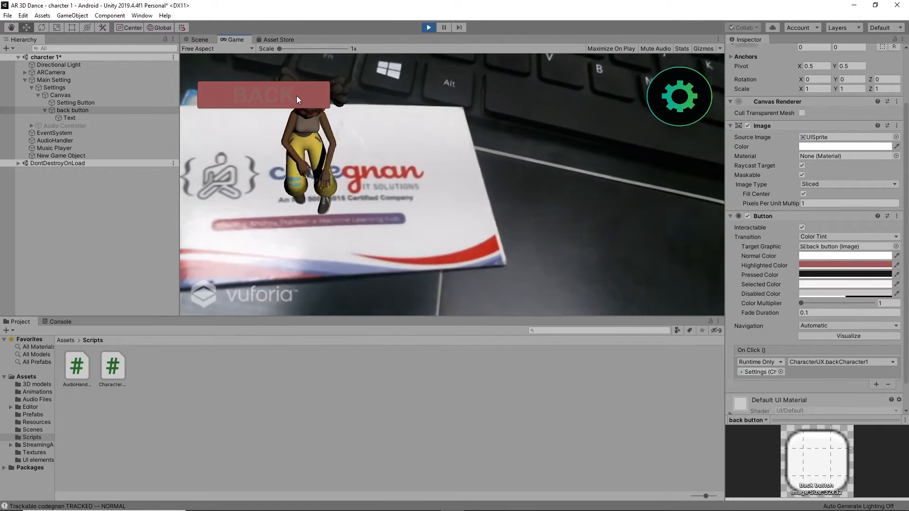
click(288, 96)
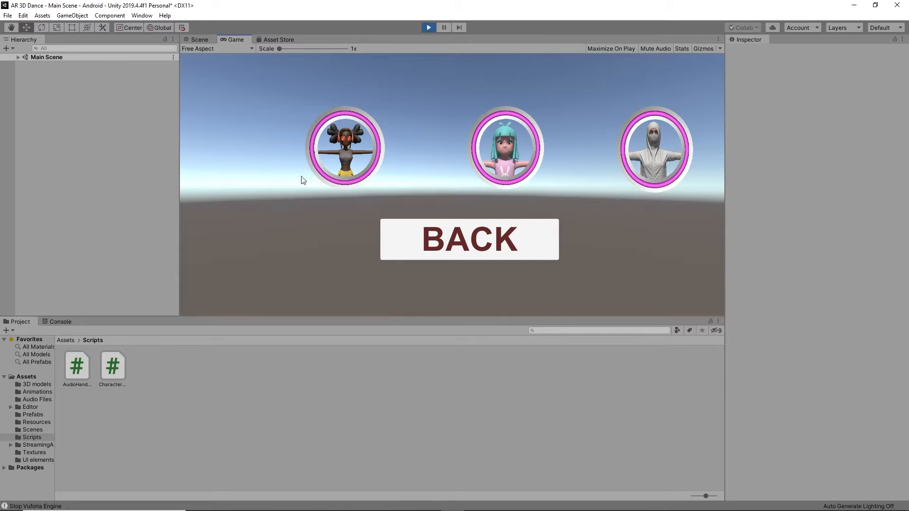
click(429, 29)
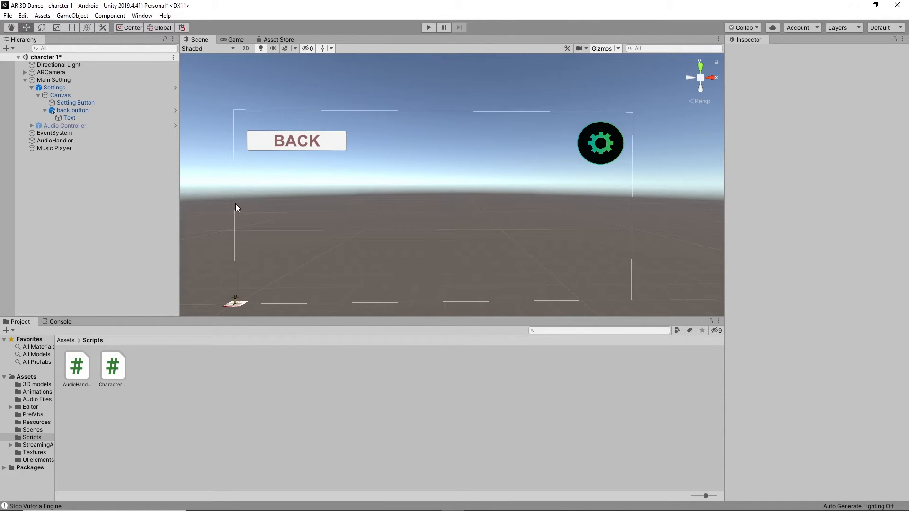
Open the character 2 scene from the Scenes asset folder
click(65, 340)
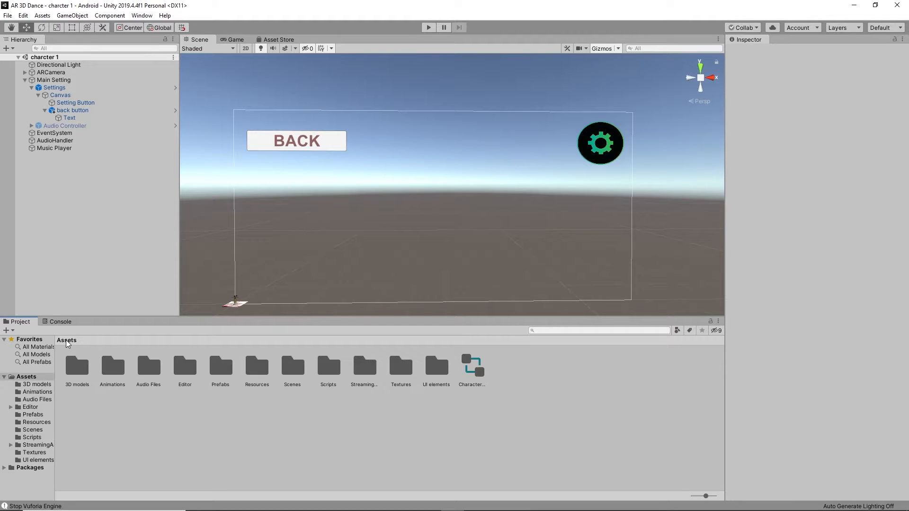
double_click(294, 368)
double_click(71, 368)
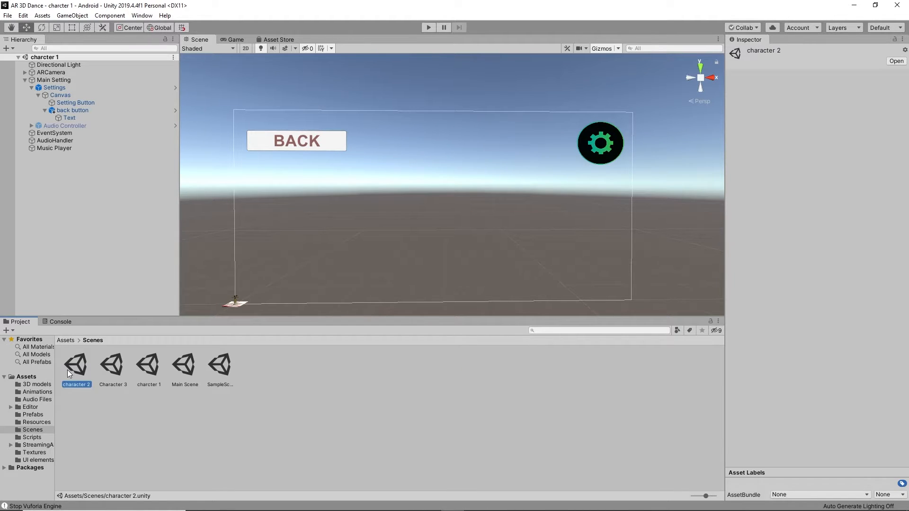
Place the back button prefab from the Prefabs folder under the Settings object's Canvas in the character 2 scene
click(66, 340)
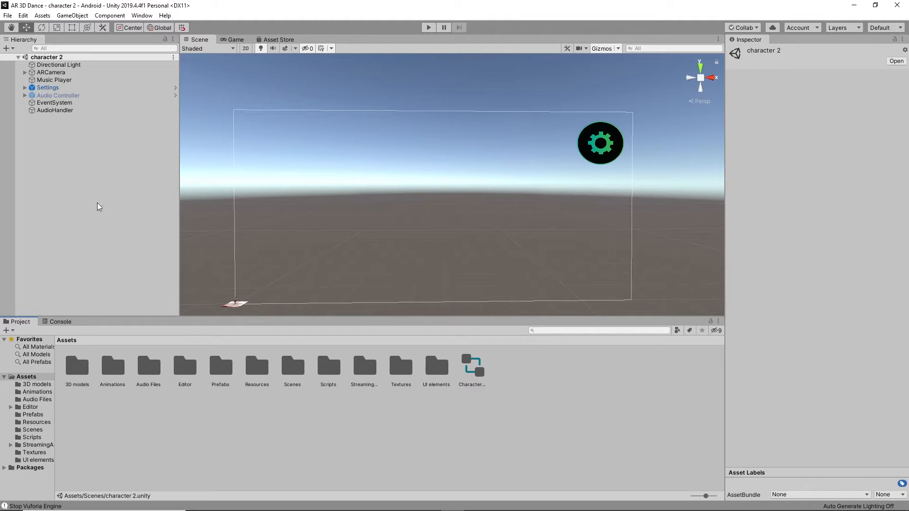
click(25, 88)
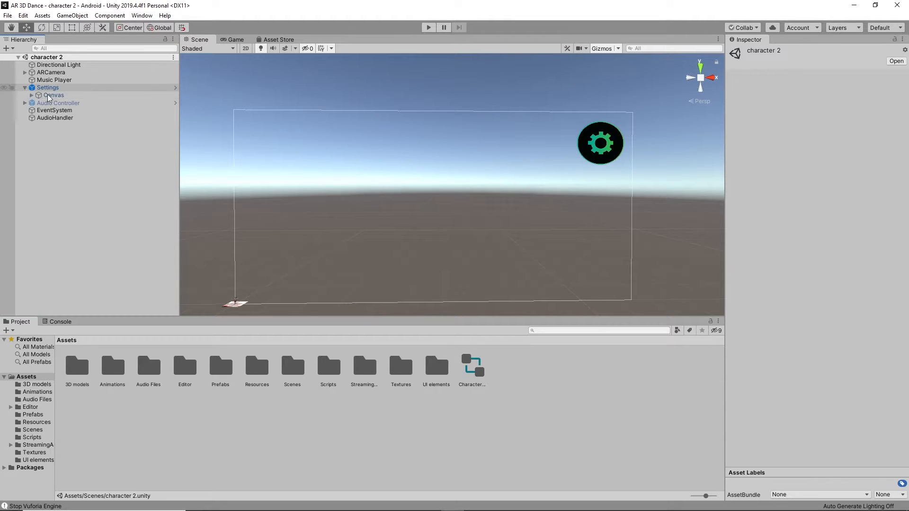
click(47, 95)
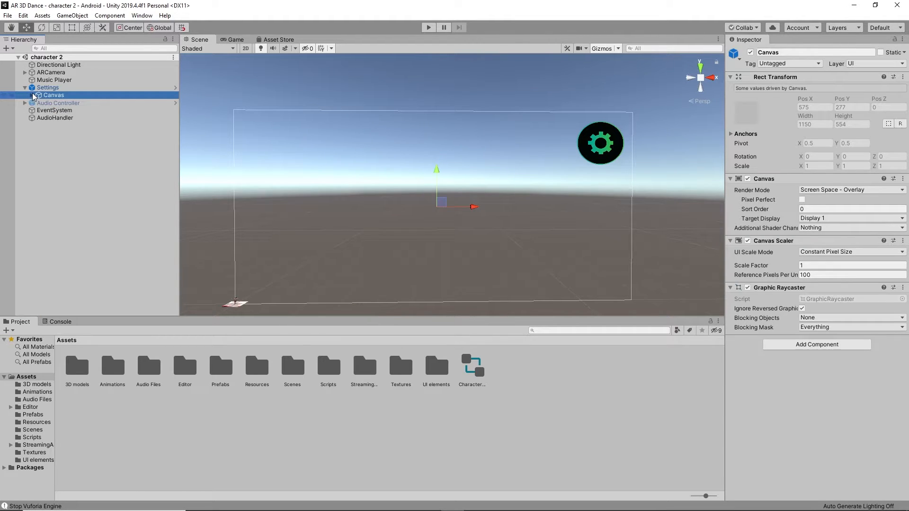
click(31, 95)
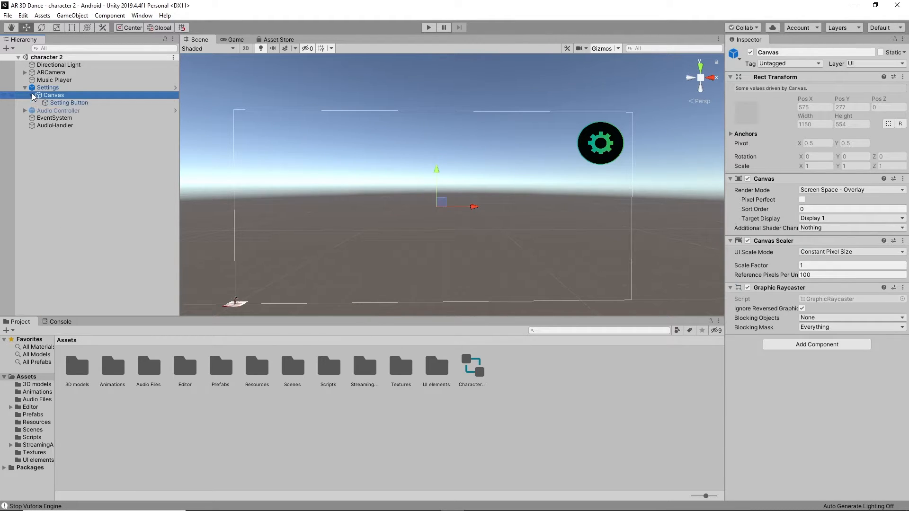
double_click(298, 376)
click(64, 340)
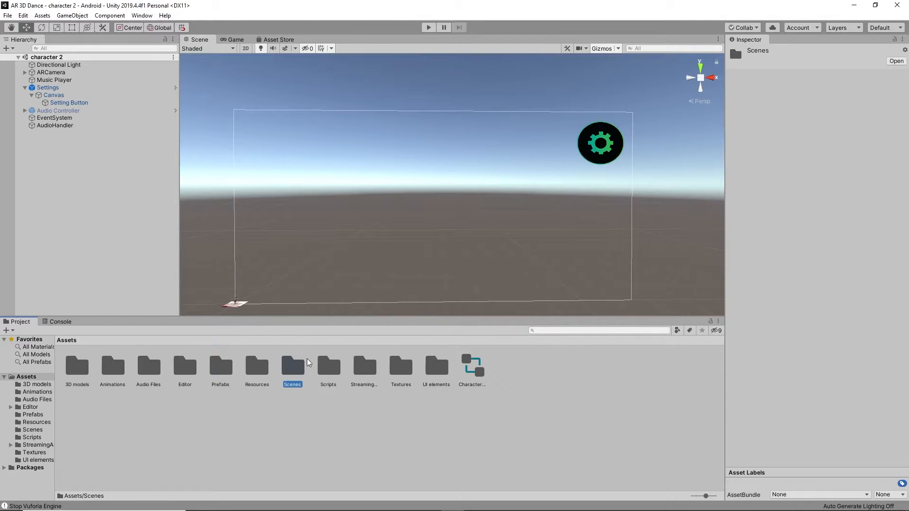
double_click(220, 372)
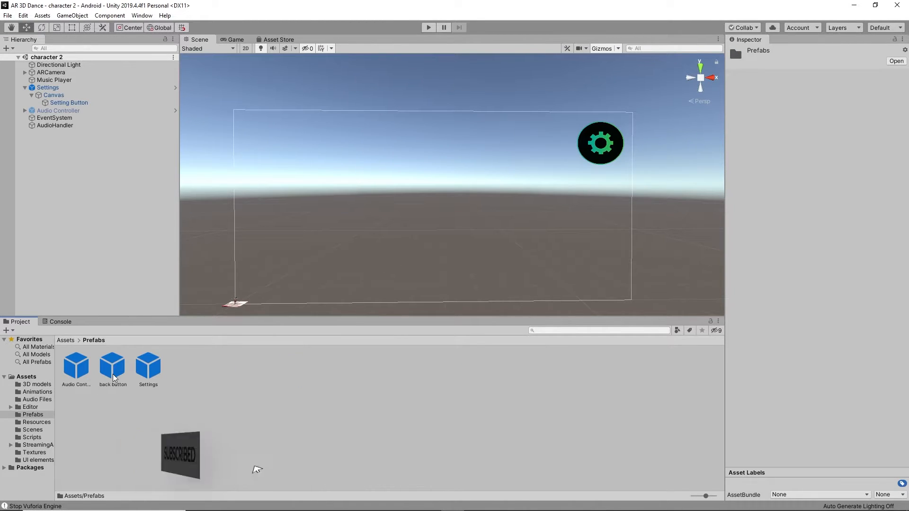
drag(114, 378, 61, 98)
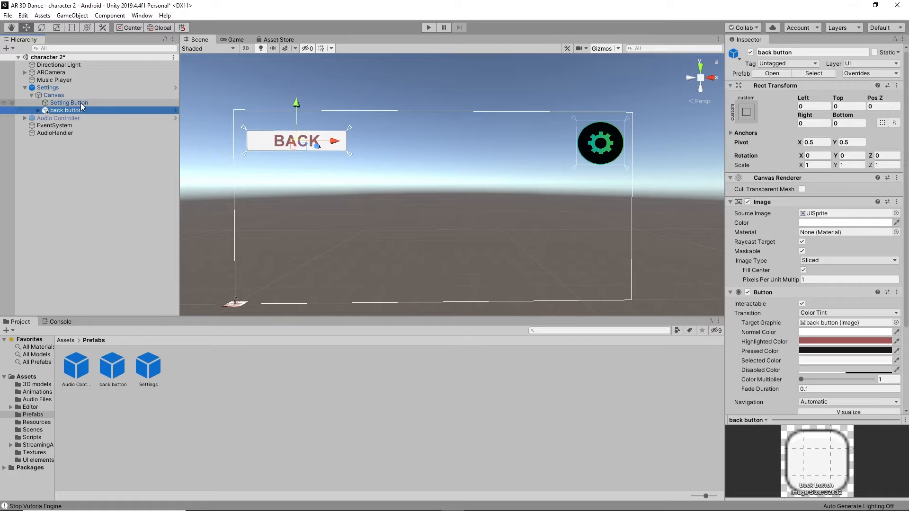
scroll(814, 350, down, 3)
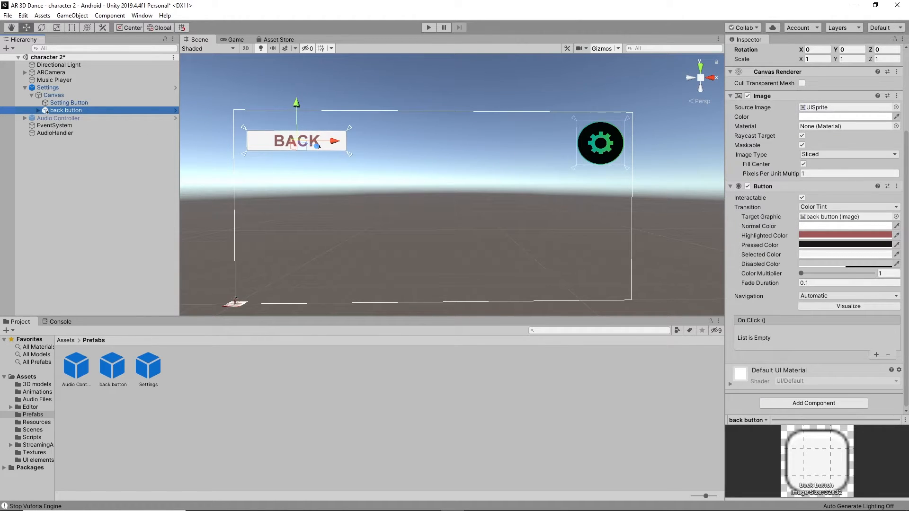
Switch to Visual Studio and paste a copy of the Character3 method below backCharacter1 in the CharacterUX class
click(430, 507)
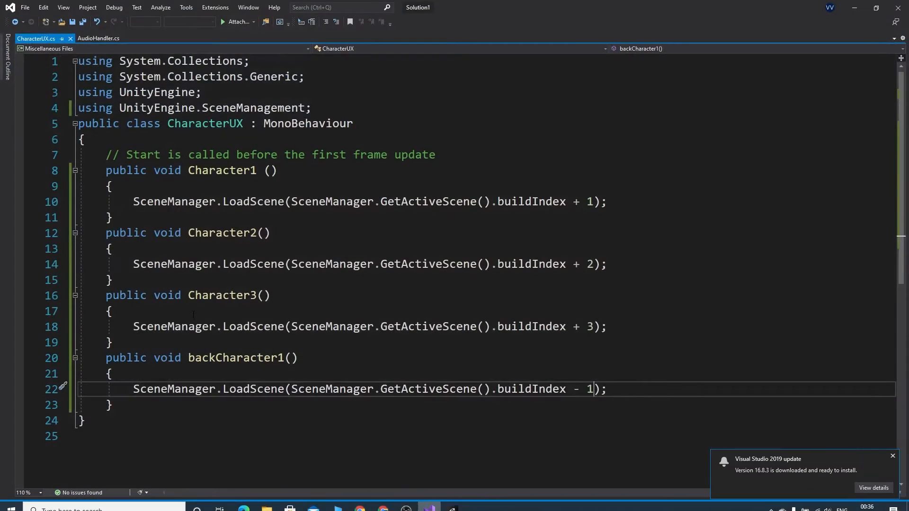
click(128, 402)
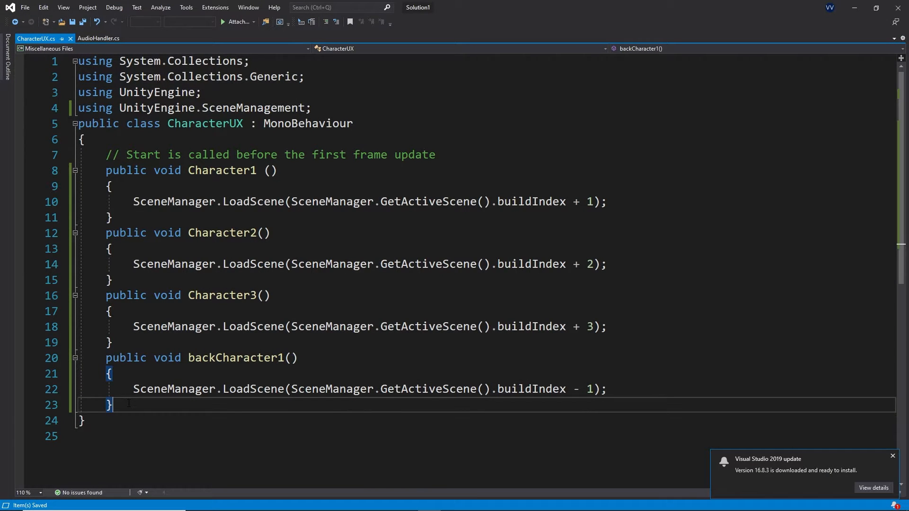
key(Return)
text(public void Character3() {     SceneManager.LoadScene(SceneManager.GetActiveScene().buildIndex + 3); })
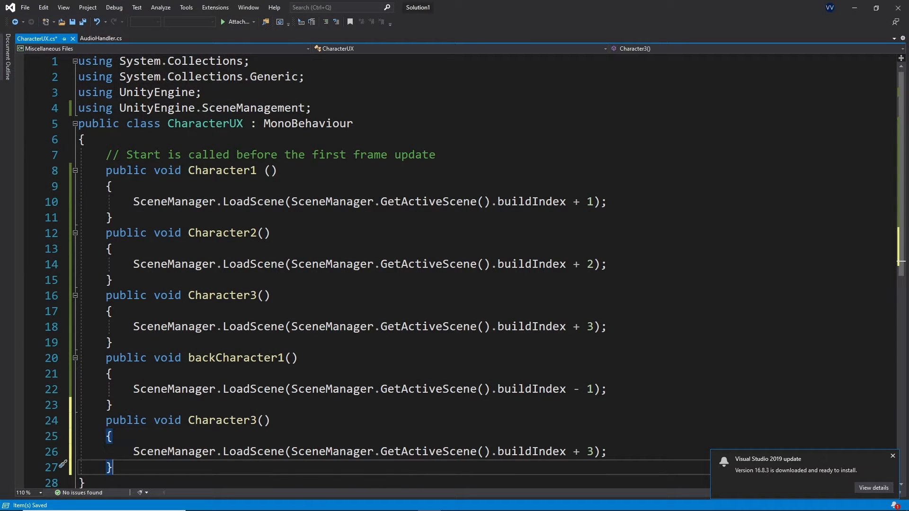
Rename the pasted Character3 method below backCharacter1 to backCharacter2
click(257, 420)
key(BackSpace)
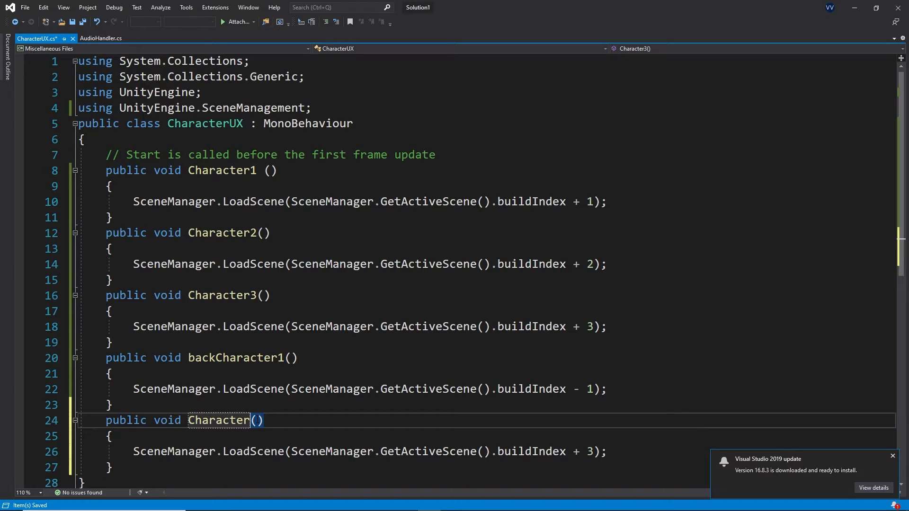
text(2)
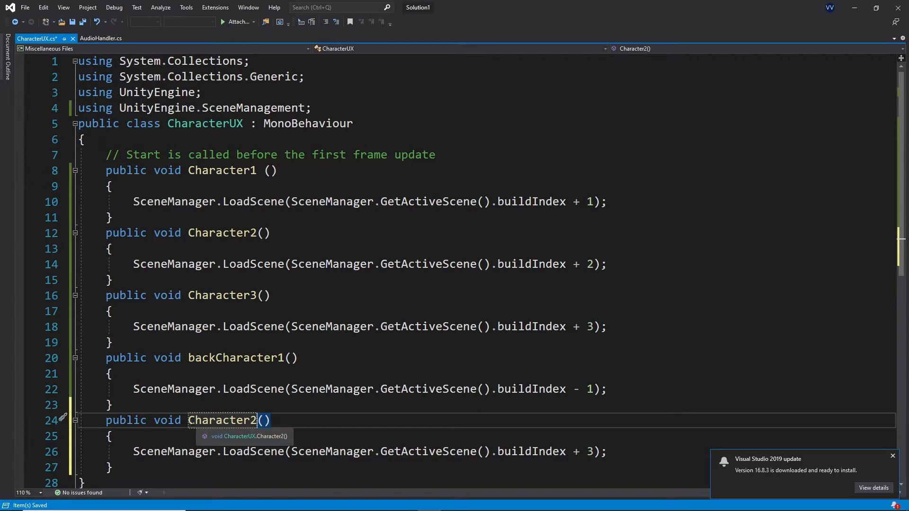
click(189, 420)
text(back)
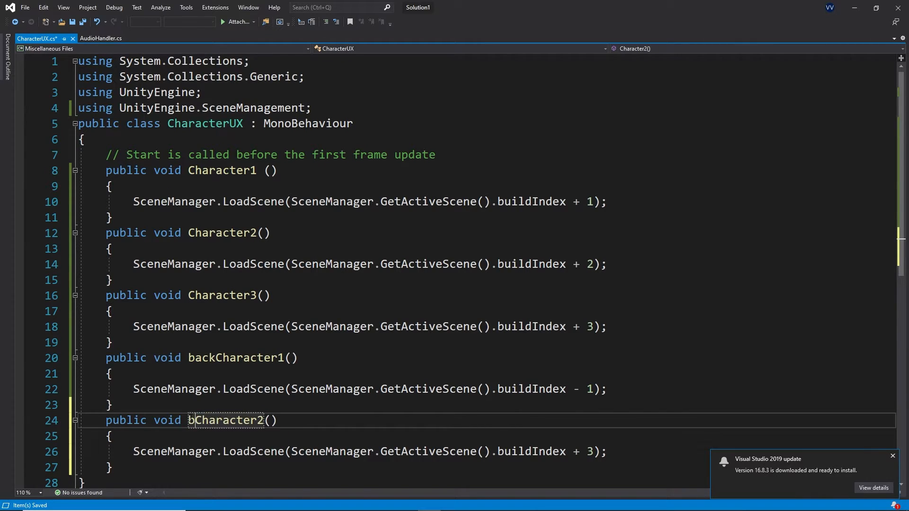
Change the scene offset in backCharacter2's LoadScene call to buildIndex - 2 and save the script
scroll(270, 390, down, 3)
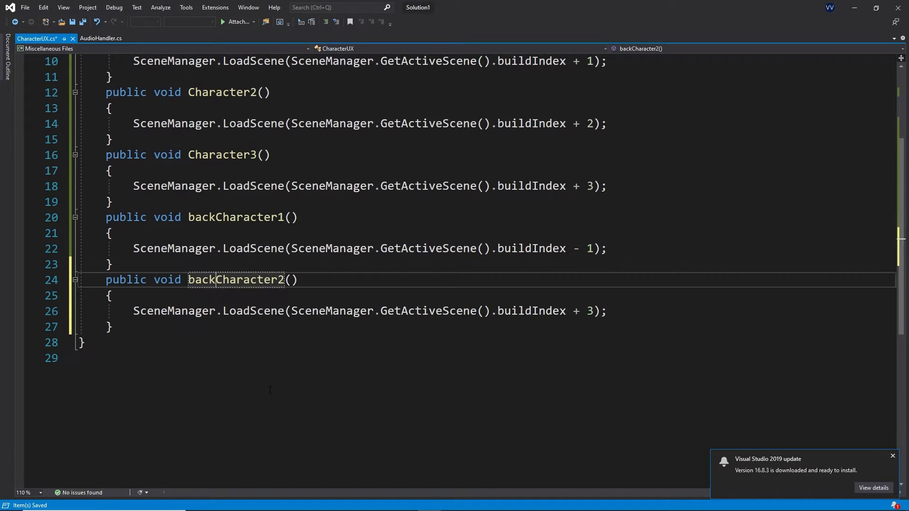
click(593, 311)
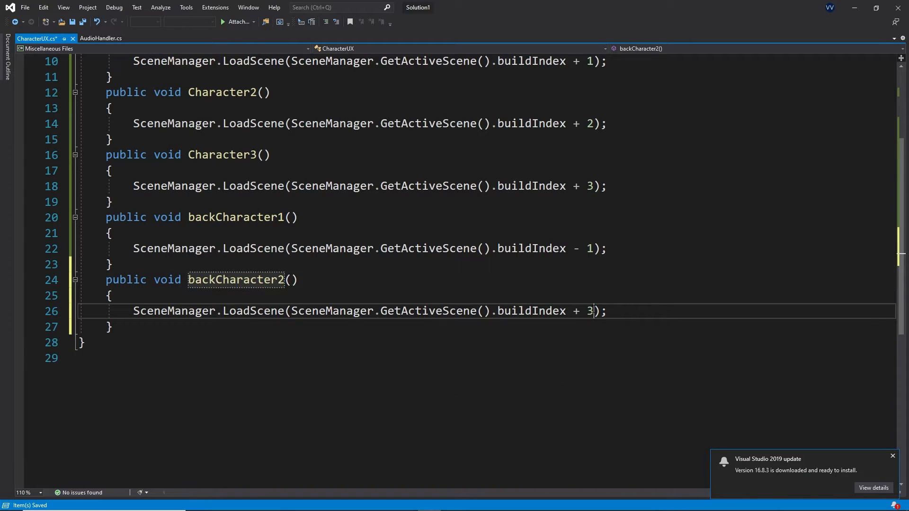
key(BackSpace)
key(BackSpace)
key(BackSpace)
text(- 2)
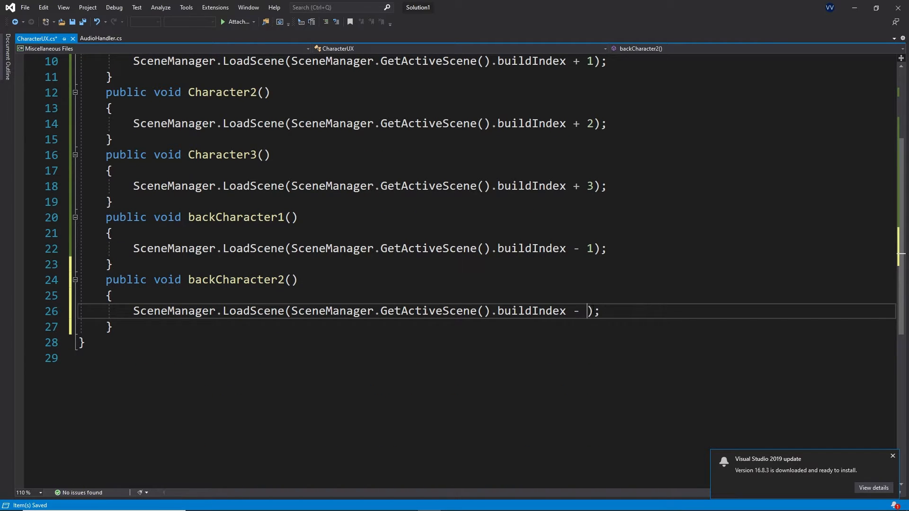
key(ctrl+s)
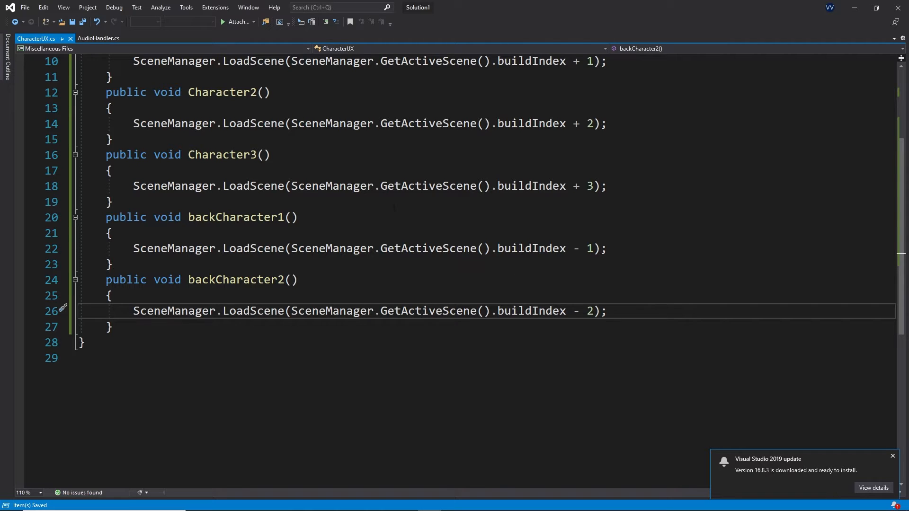
Switch to Unity and attach the CharacterUX script from the Scripts folder to the Settings object in the character 2 scene
click(855, 8)
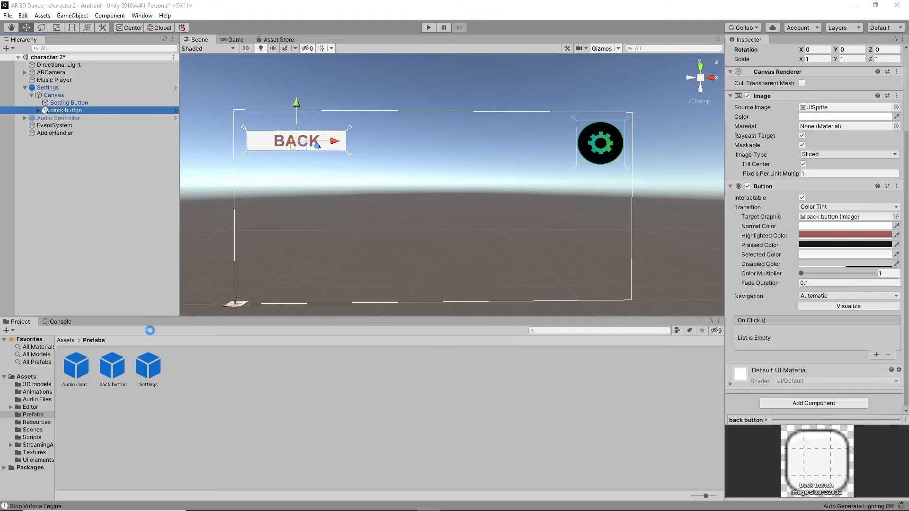
click(65, 340)
double_click(323, 378)
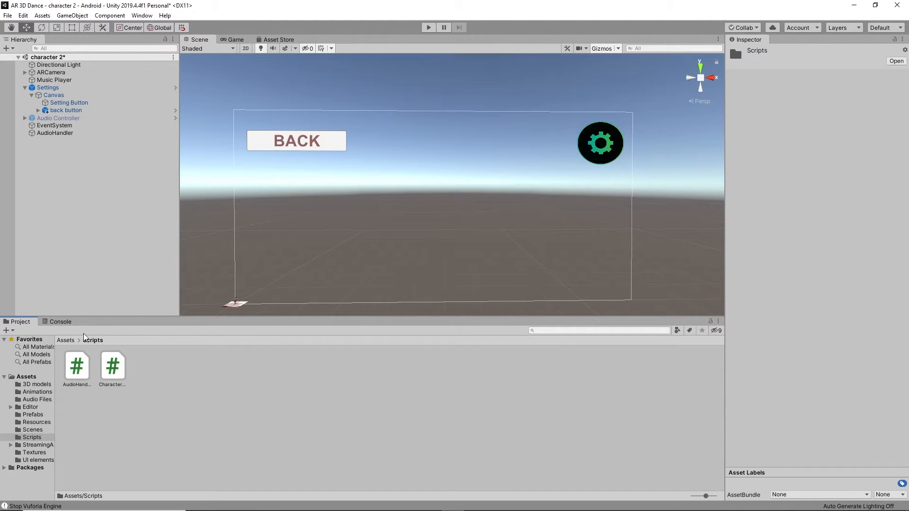
click(72, 89)
click(77, 116)
Add an empty On Click entry to the back button in the character 2 scene
click(80, 109)
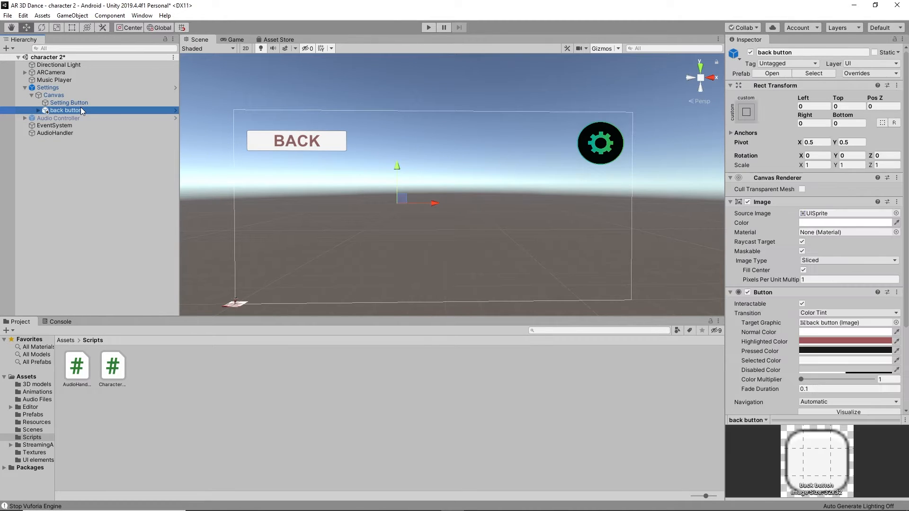
scroll(814, 298, down, 4)
click(876, 356)
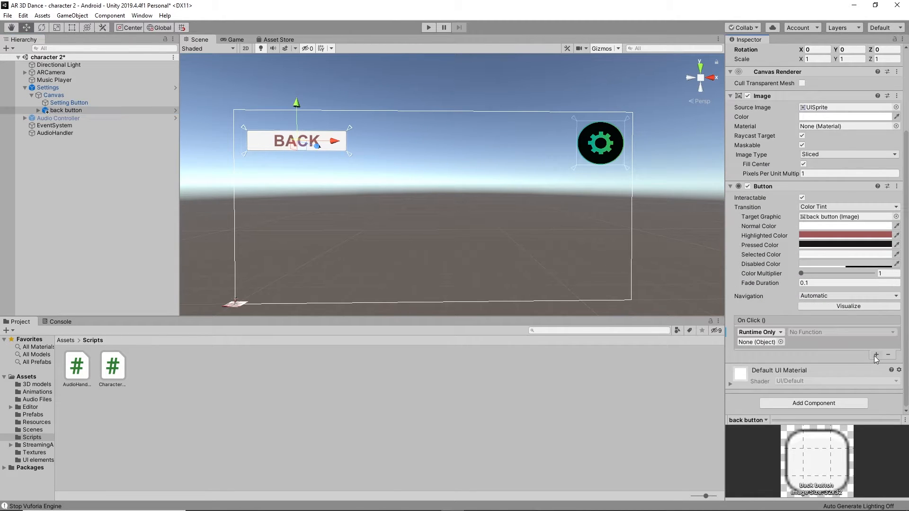
drag(79, 112, 757, 342)
click(794, 334)
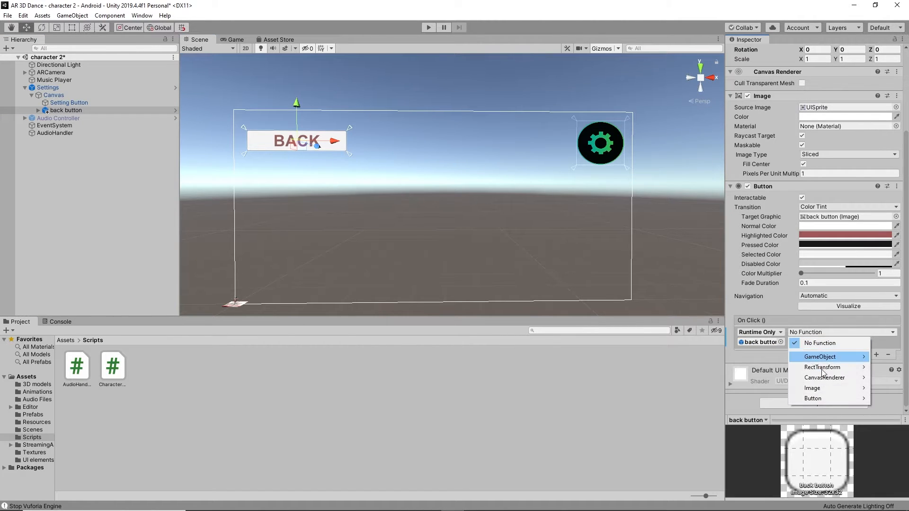
mouse_move(812, 398)
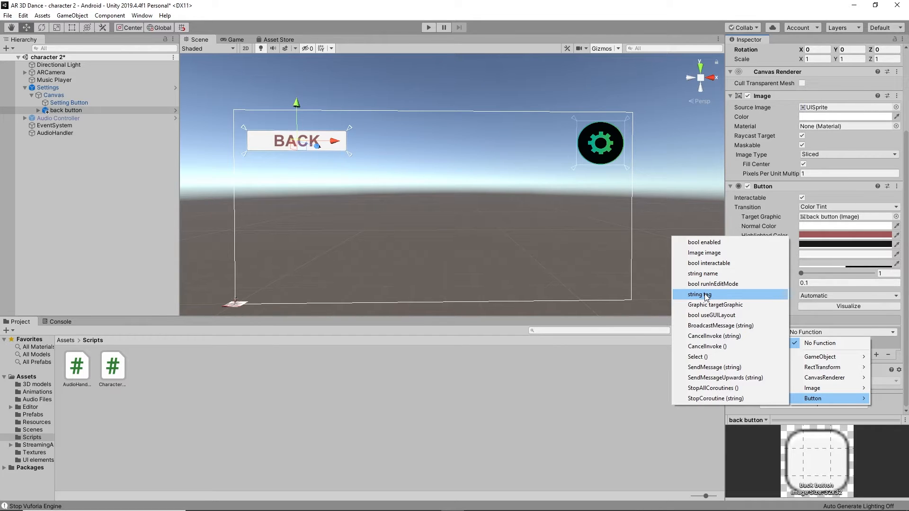
click(588, 410)
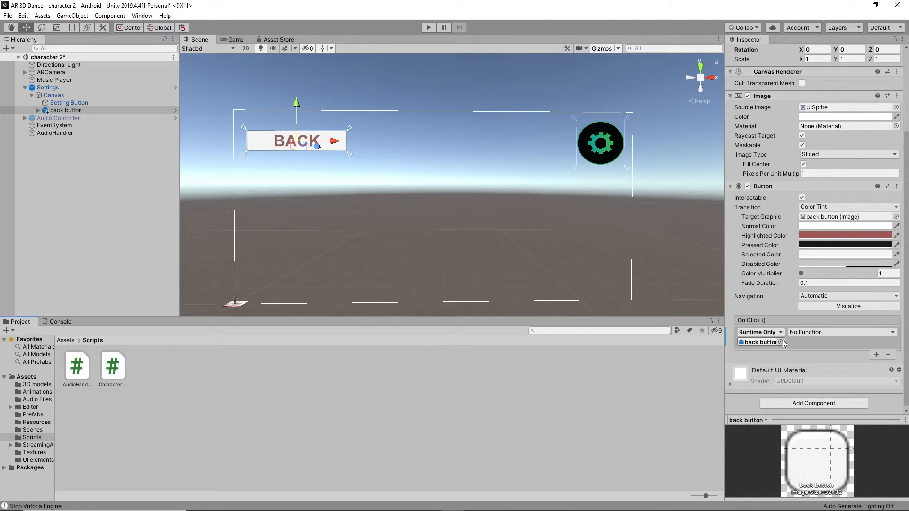
Assign the Settings object to the back button's On Click entry and choose the CharacterUX.backCharacter2 function
drag(51, 88, 751, 344)
click(805, 332)
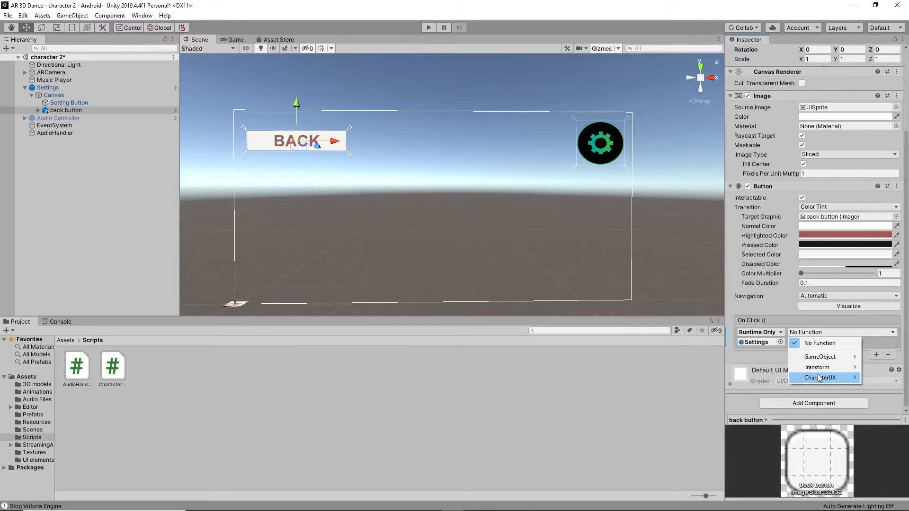
mouse_move(801, 377)
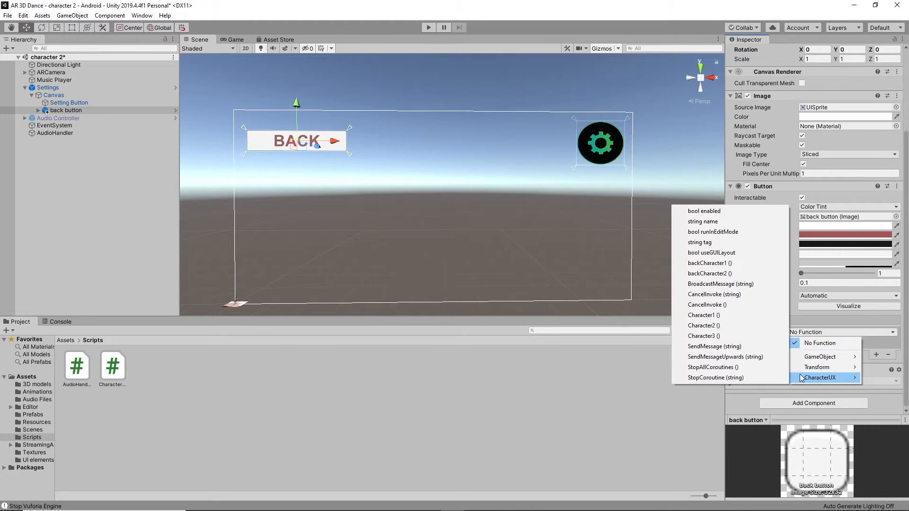
click(710, 274)
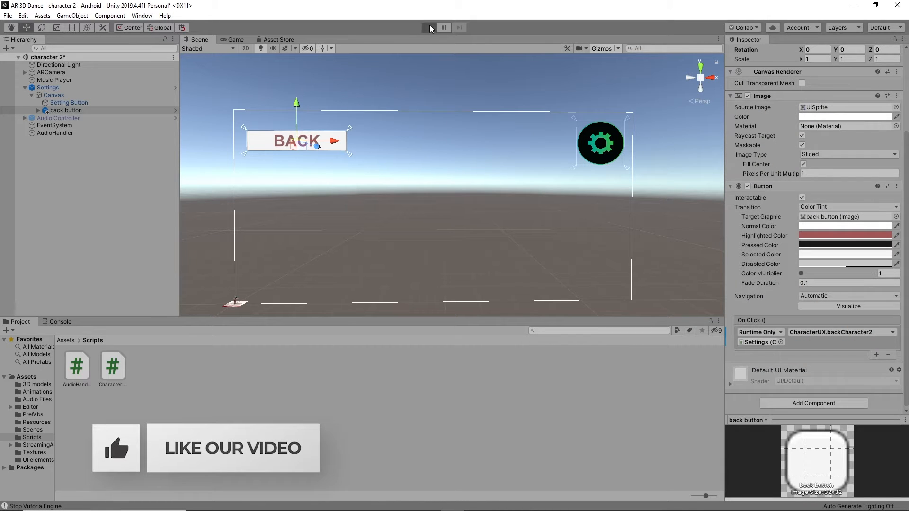
Run the character 2 scene, test its BACK button in the game view, and stop play mode
click(430, 27)
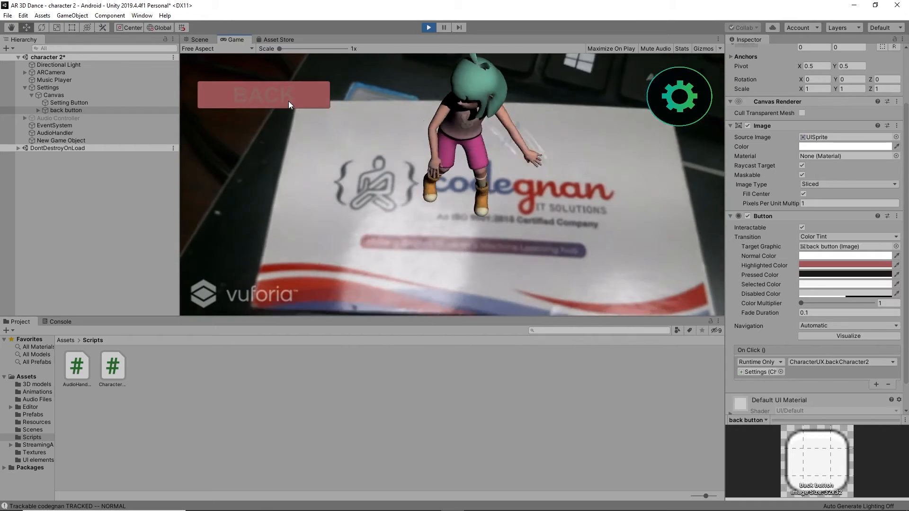
click(288, 101)
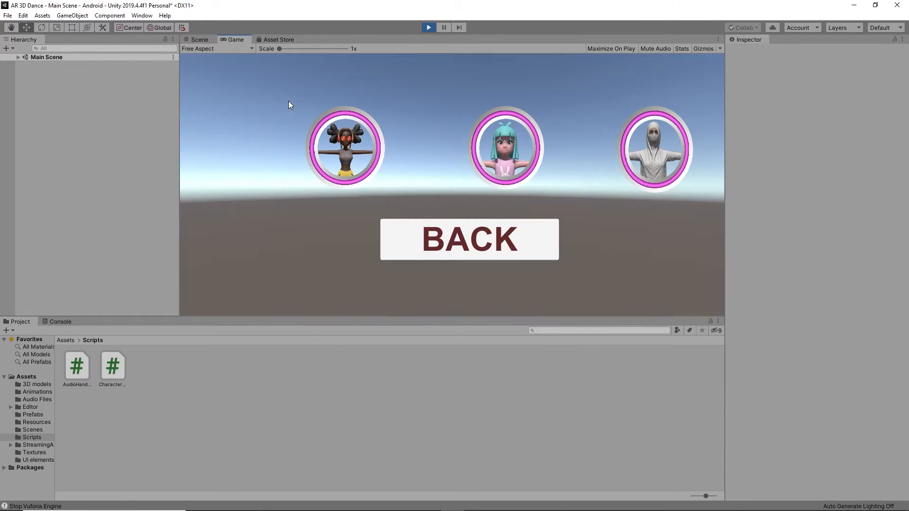
click(429, 28)
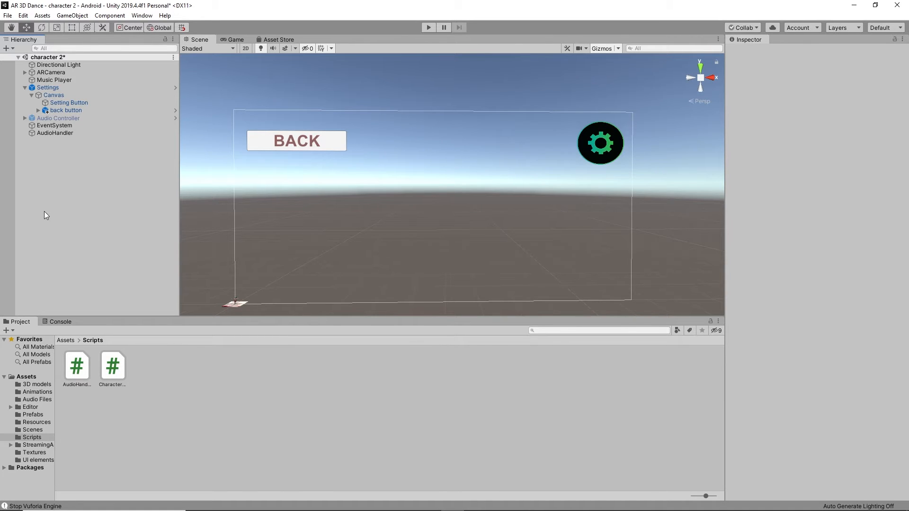
Save the character 2 scene and open the Character 3 scene from the Scenes asset folder
key(ctrl+s)
click(65, 340)
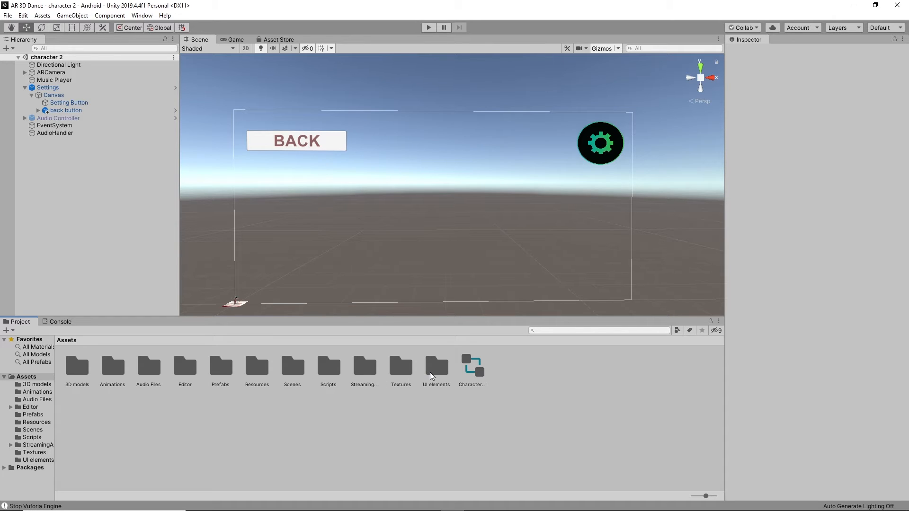
click(299, 369)
double_click(299, 369)
double_click(113, 367)
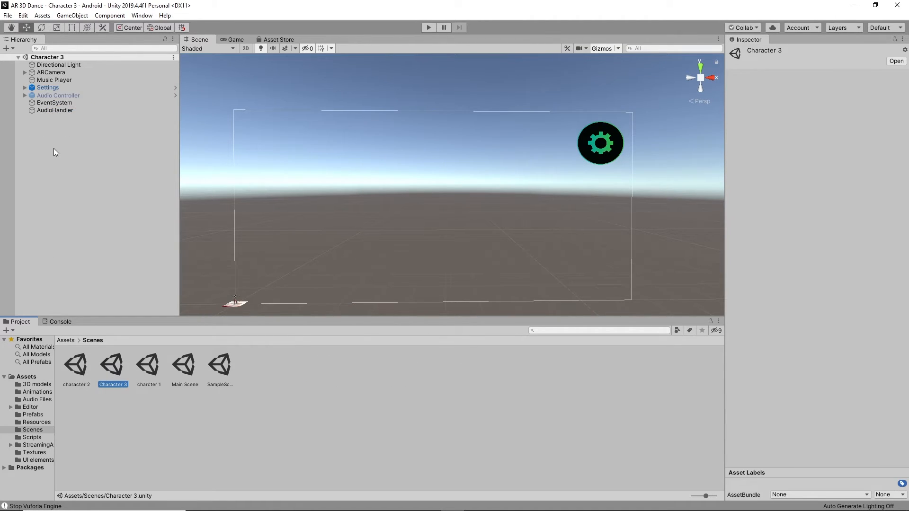
Place the back button prefab from the Prefabs folder under the Settings object's Canvas in the Character 3 scene
click(25, 87)
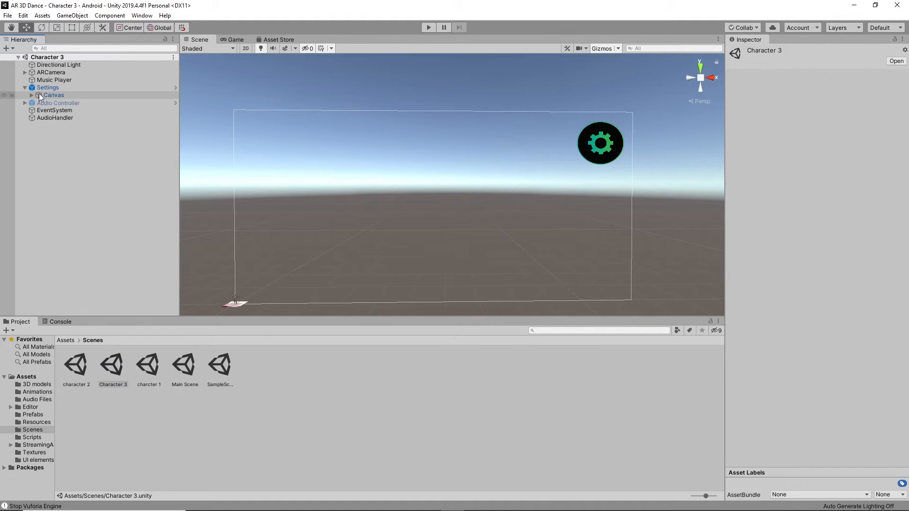
click(66, 340)
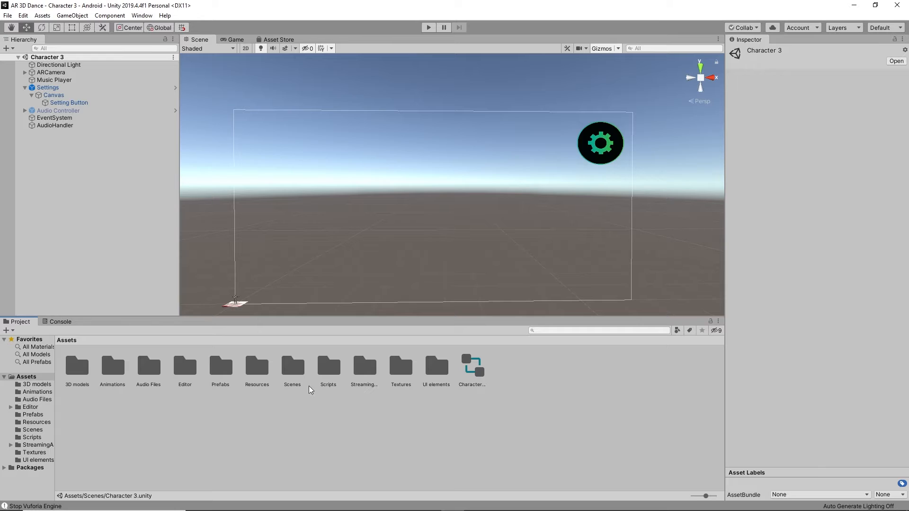
double_click(223, 372)
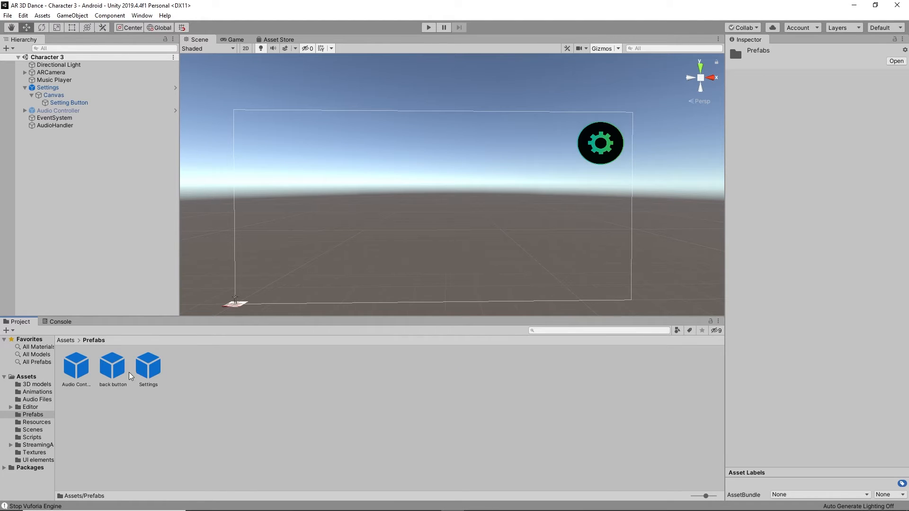
drag(119, 379, 50, 99)
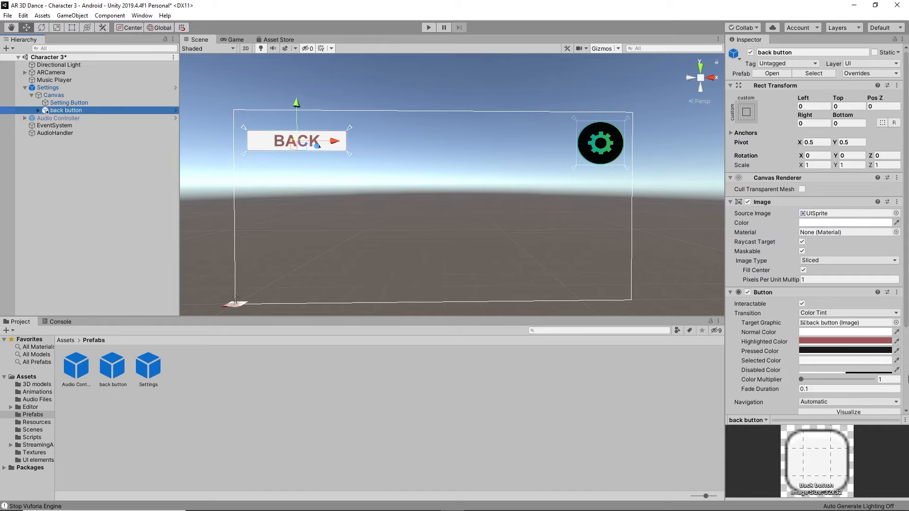
Add an empty On Click entry to the Character 3 scene's back button and return to the Assets root folder
scroll(811, 331, down, 4)
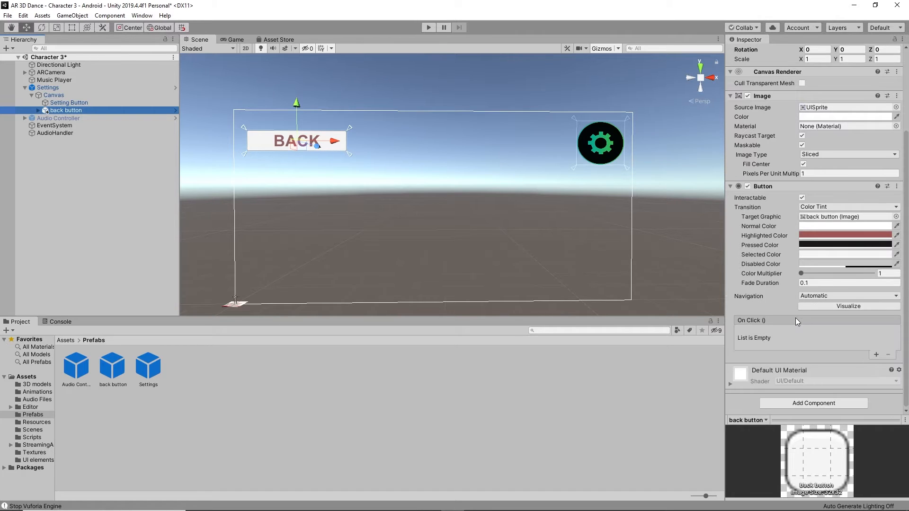
click(877, 354)
click(64, 341)
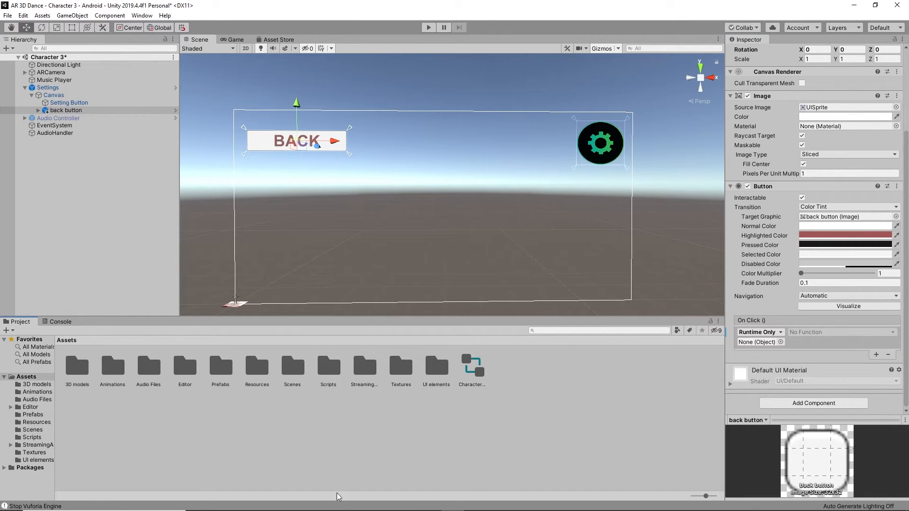
Switch to Visual Studio, paste a copy of the Character3 method below backCharacter2, and rename the copy backCharacter3
click(429, 503)
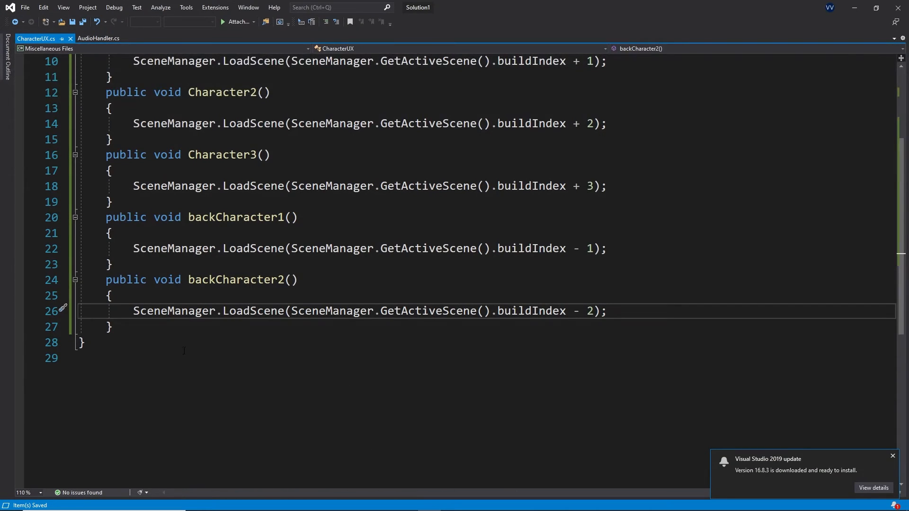
click(120, 330)
key(Return)
text(public void Character3() {     SceneManager.LoadScene(SceneManager.GetActiveScene().buildIndex + 3); })
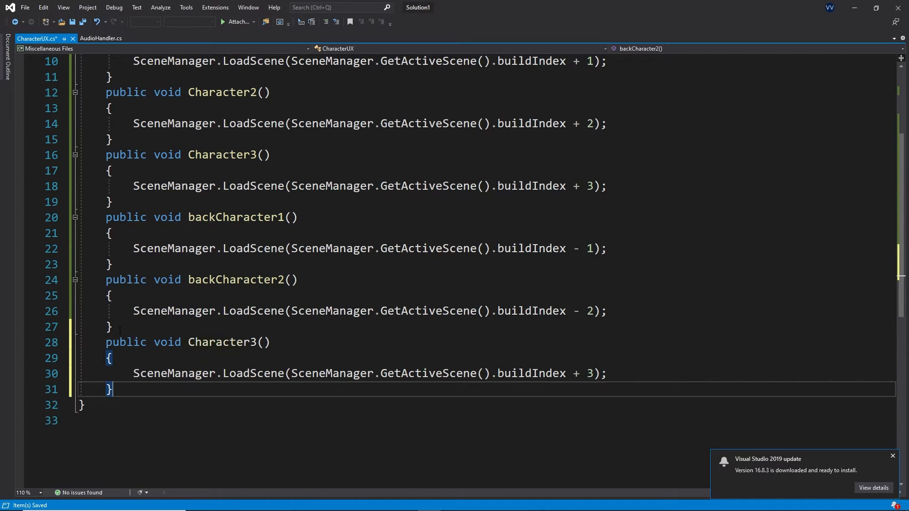
click(189, 341)
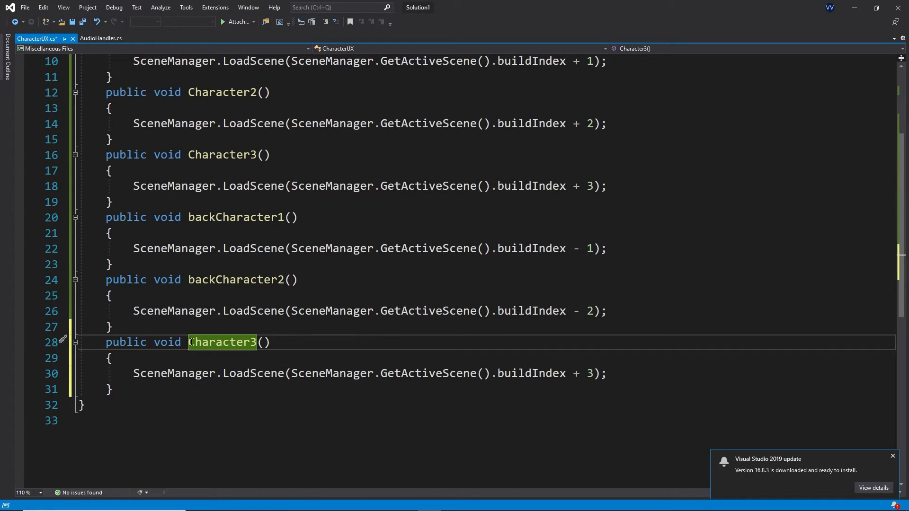
text(back)
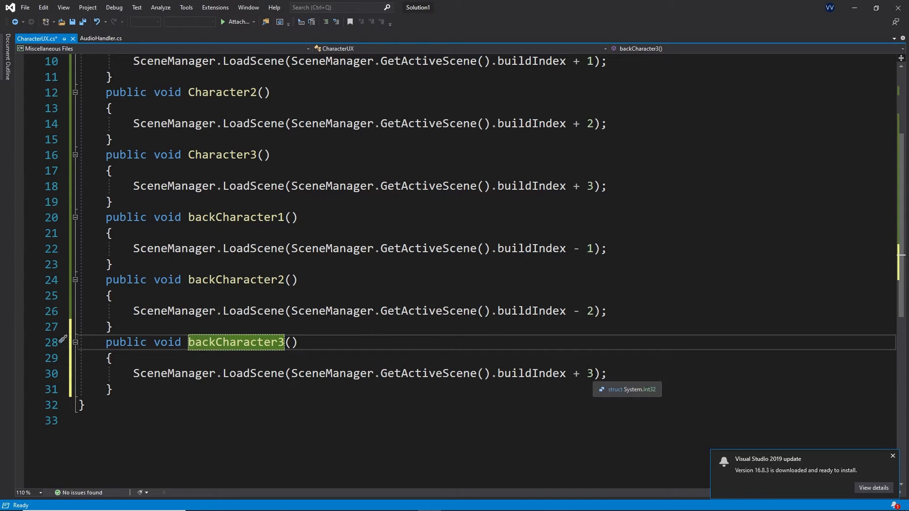
Change the scene offset in backCharacter3's LoadScene call to buildIndex - 3 and save the script
click(595, 373)
key(BackSpace)
key(BackSpace)
key(BackSpace)
text(- )
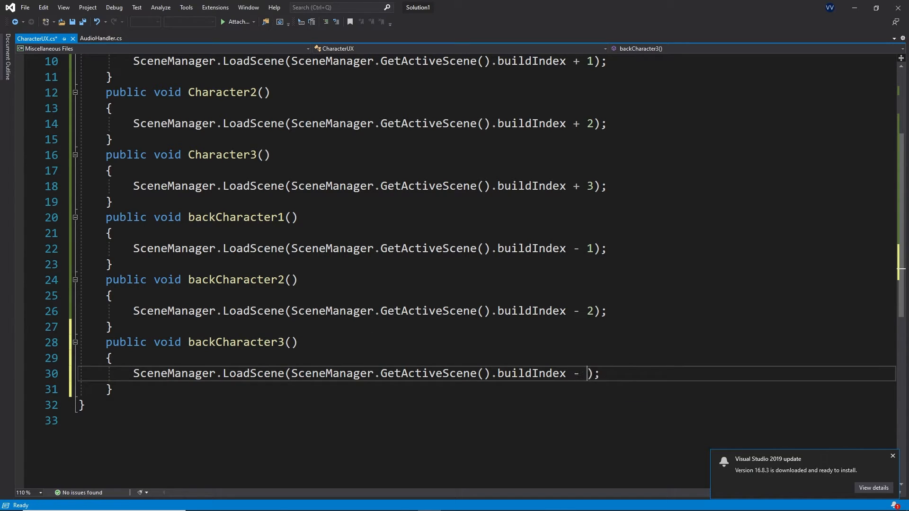
text(3)
key(ctrl+s)
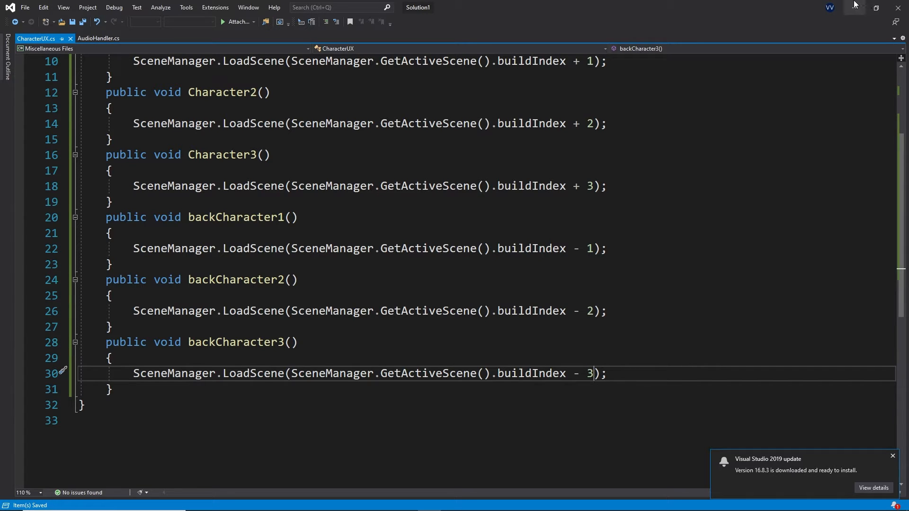
scroll(454, 265, up, 3)
scroll(455, 266, down, 5)
scroll(454, 265, up, 3)
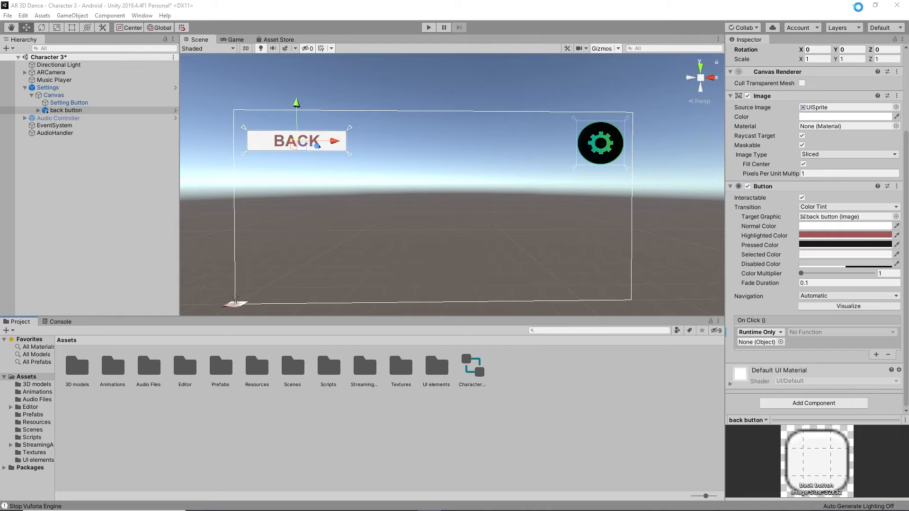
Switch to Unity and attach the CharacterUX script from the Scripts folder to the Settings object in the Character 3 scene
click(854, 7)
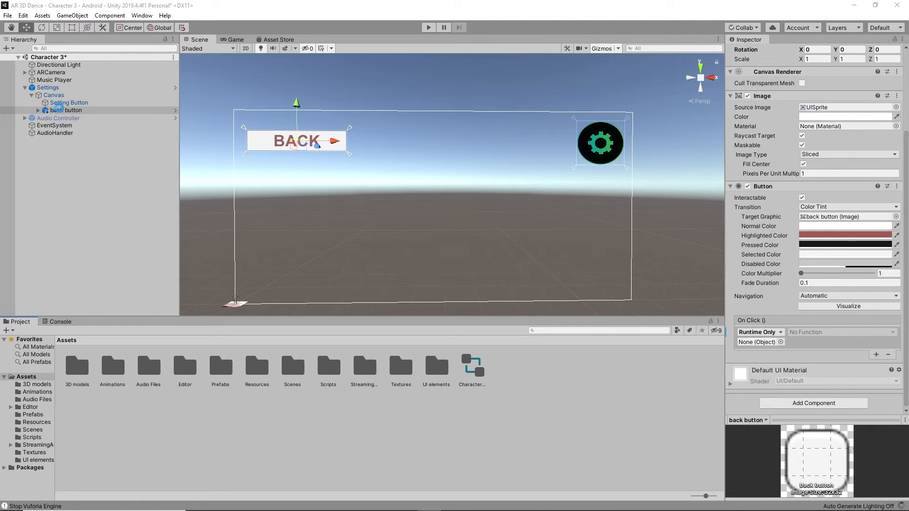
double_click(327, 368)
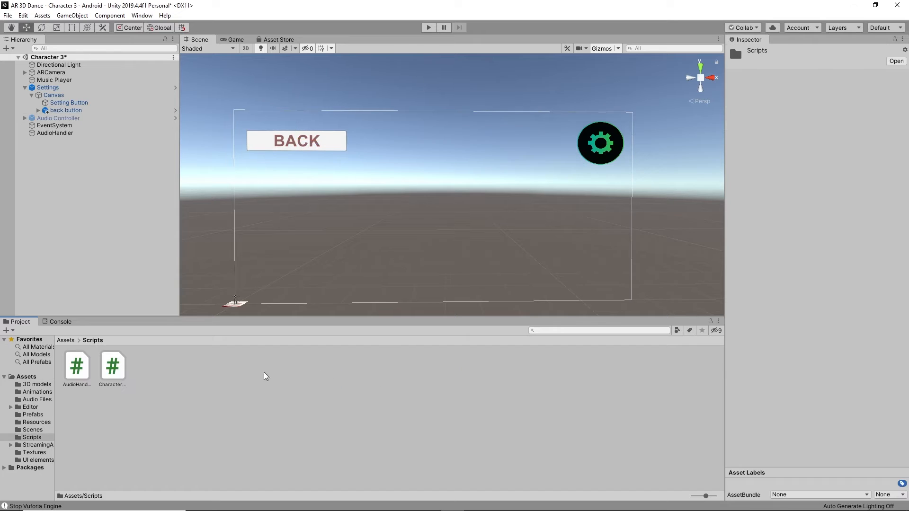
drag(99, 376, 86, 89)
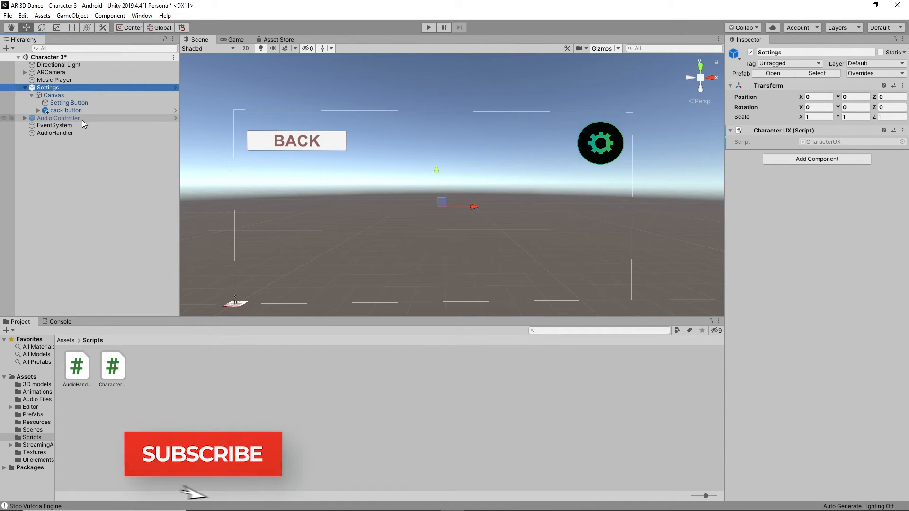
Assign the Settings object to the back button's On Click event and choose CharacterUX.backCharacter3 as its function
click(82, 110)
scroll(838, 331, down, 5)
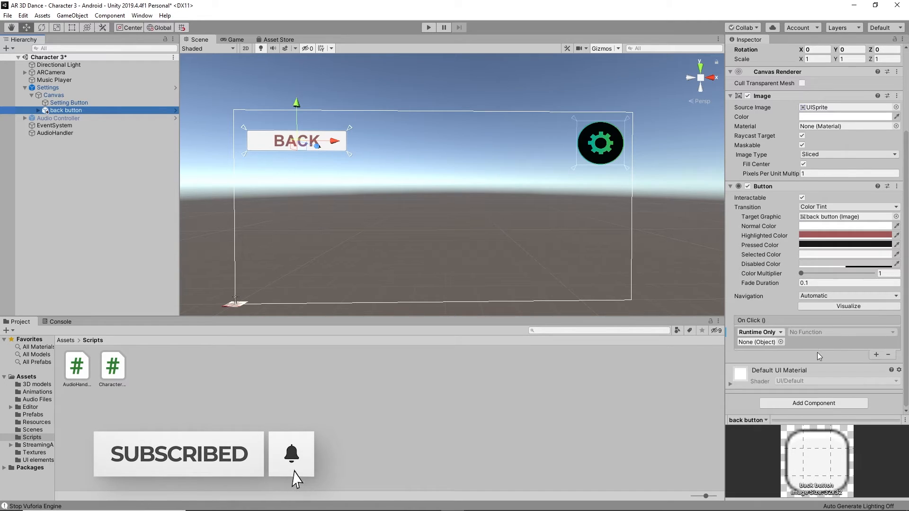
drag(66, 89, 758, 342)
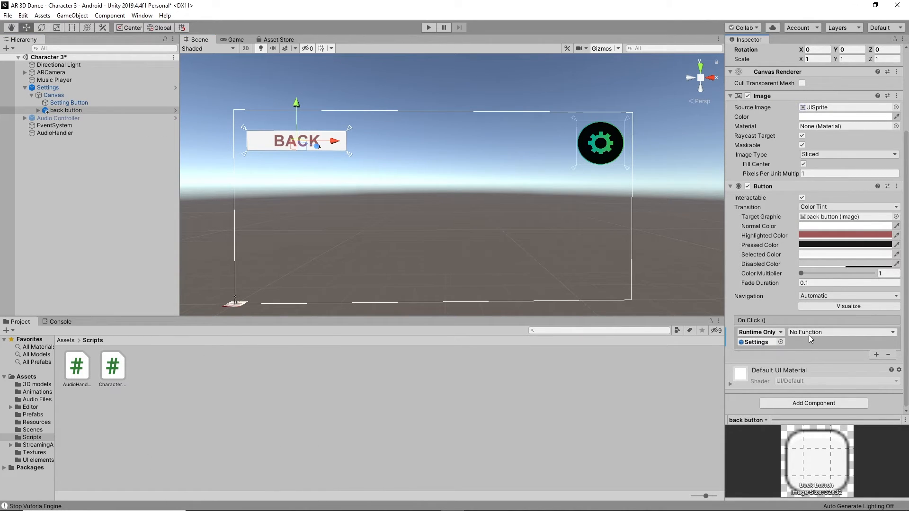
click(808, 333)
mouse_move(821, 378)
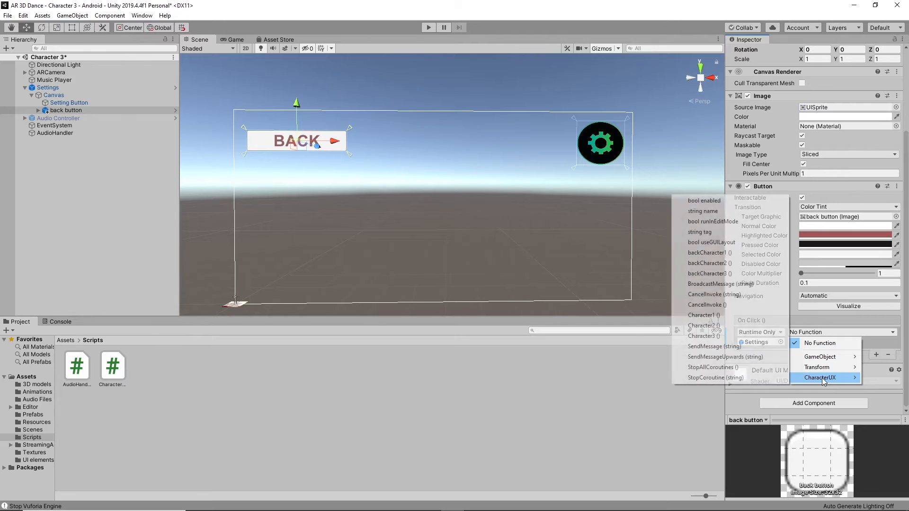
click(740, 275)
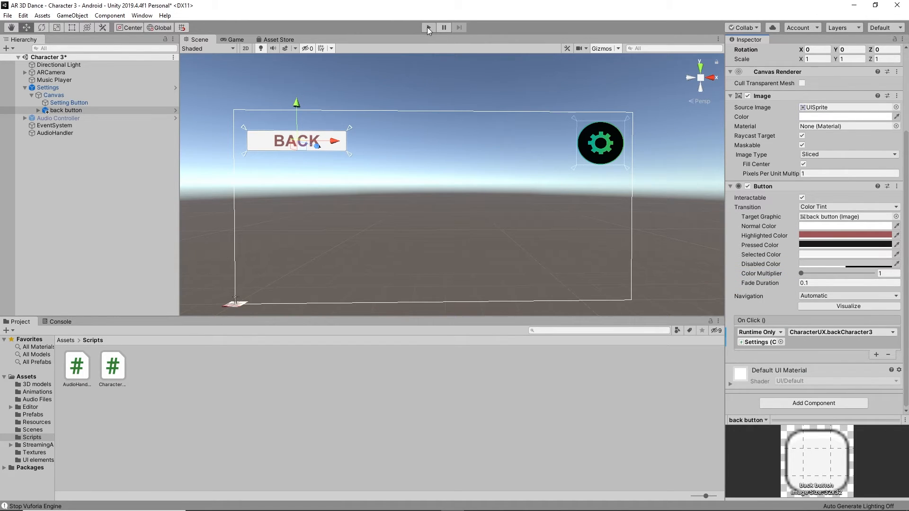
Test the back button of the Character 3 scene in play mode and stop playback
click(428, 27)
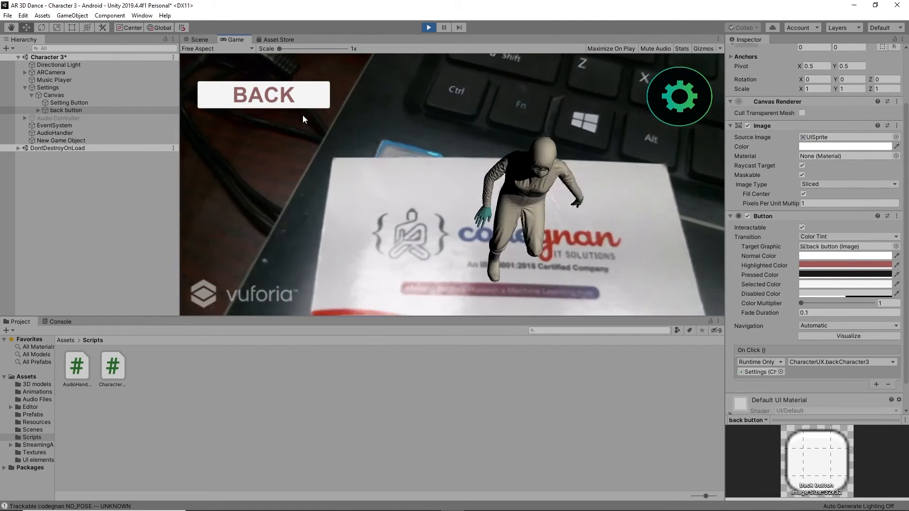
click(295, 99)
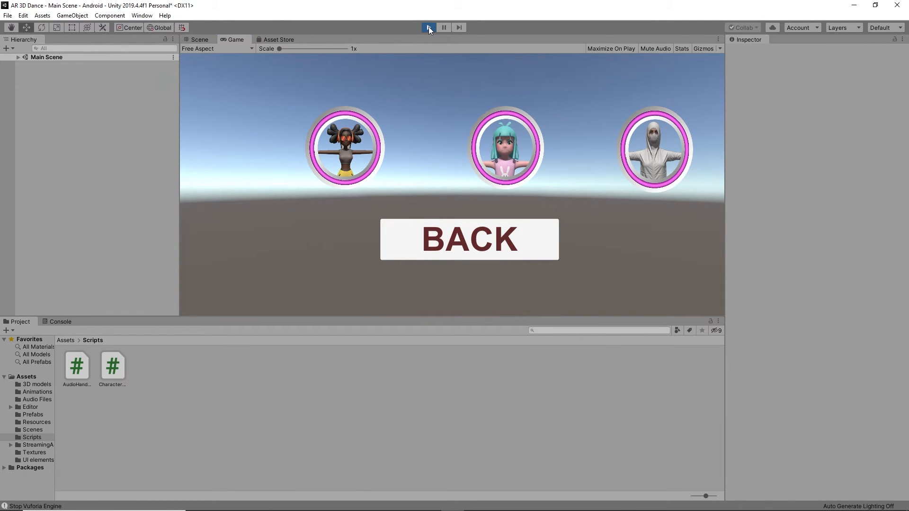
click(429, 28)
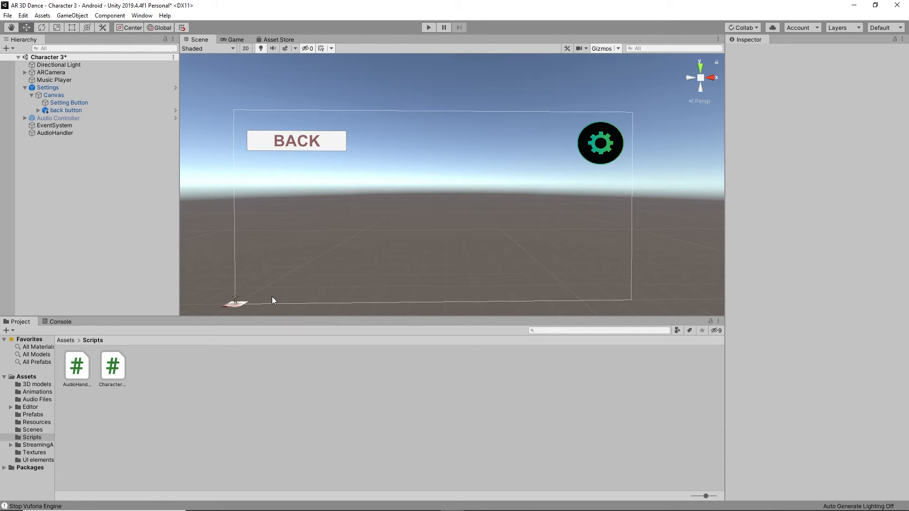
Save the Character 3 scene and open Main Scene from the Scenes folder
click(65, 340)
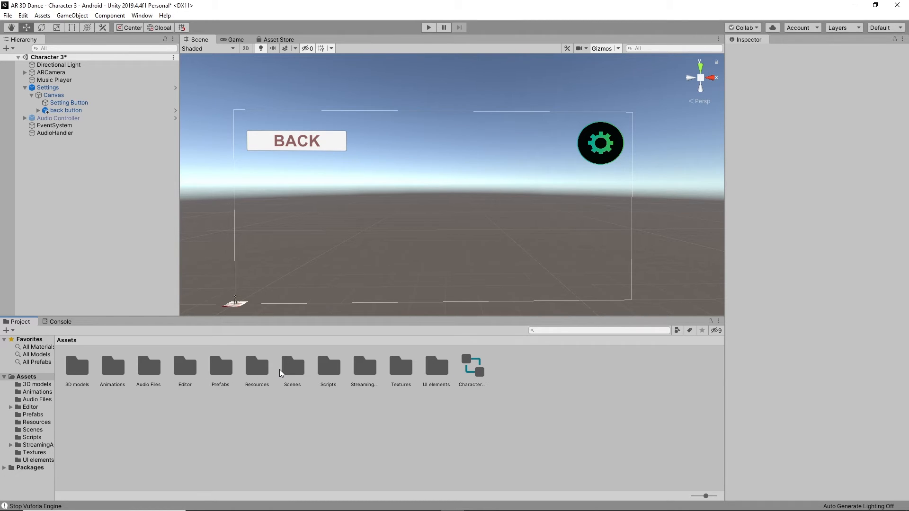
key(ctrl+s)
double_click(298, 376)
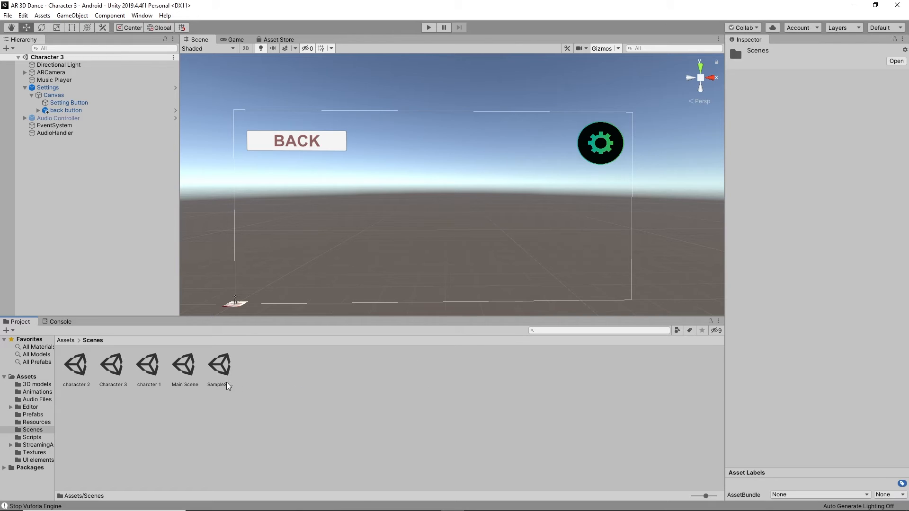
double_click(194, 376)
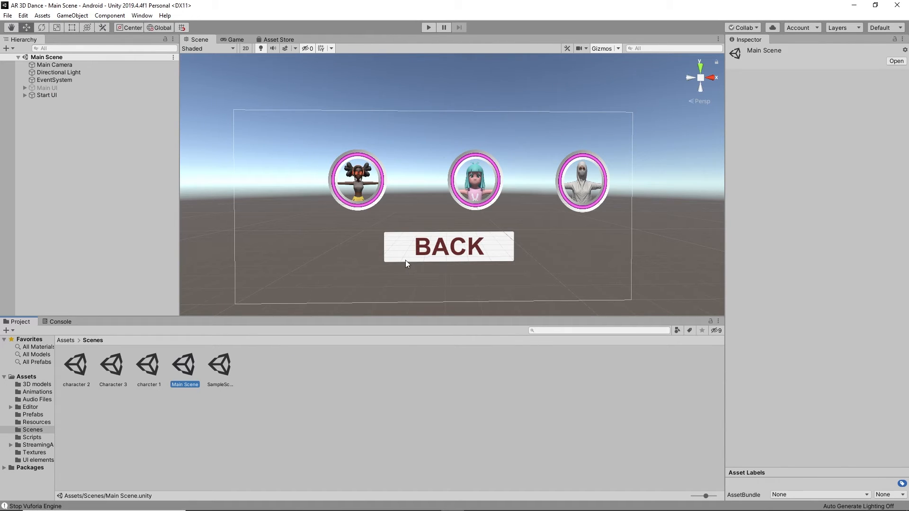
Activate the Main UI object and deactivate the Start UI object in Main Scene
click(41, 88)
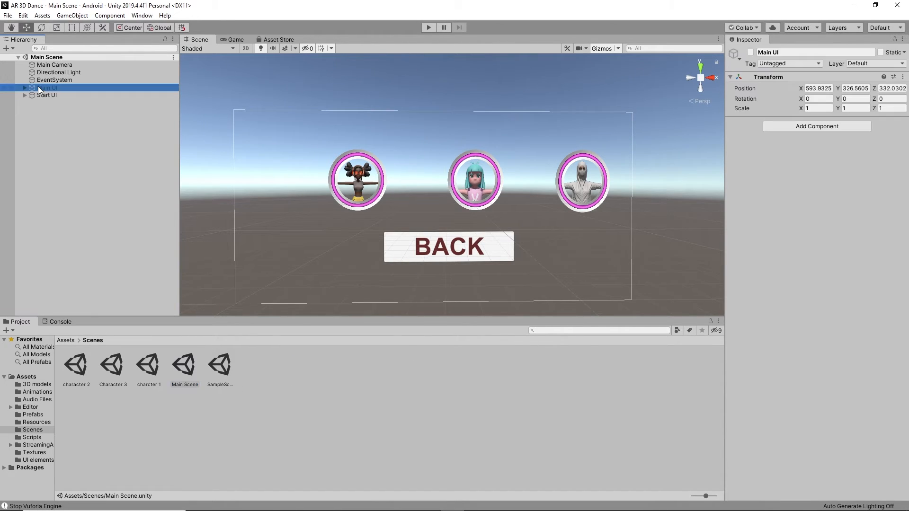
click(750, 52)
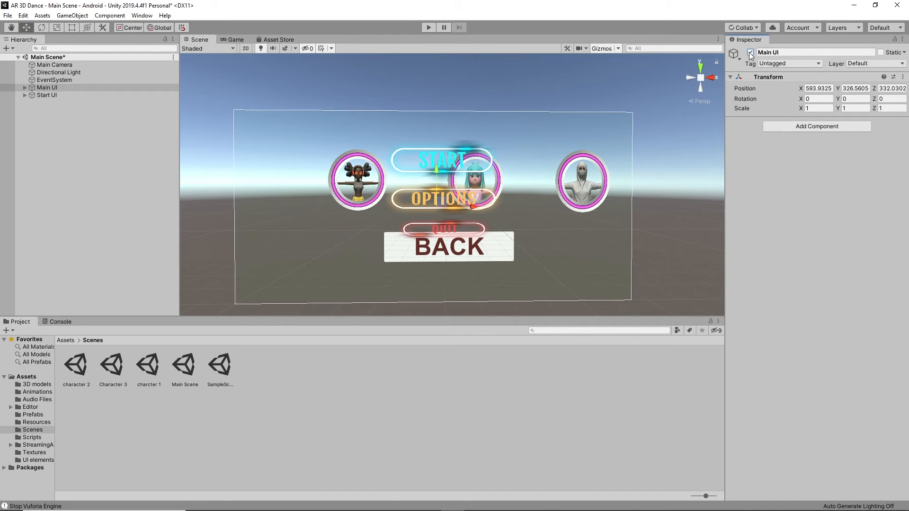
click(41, 95)
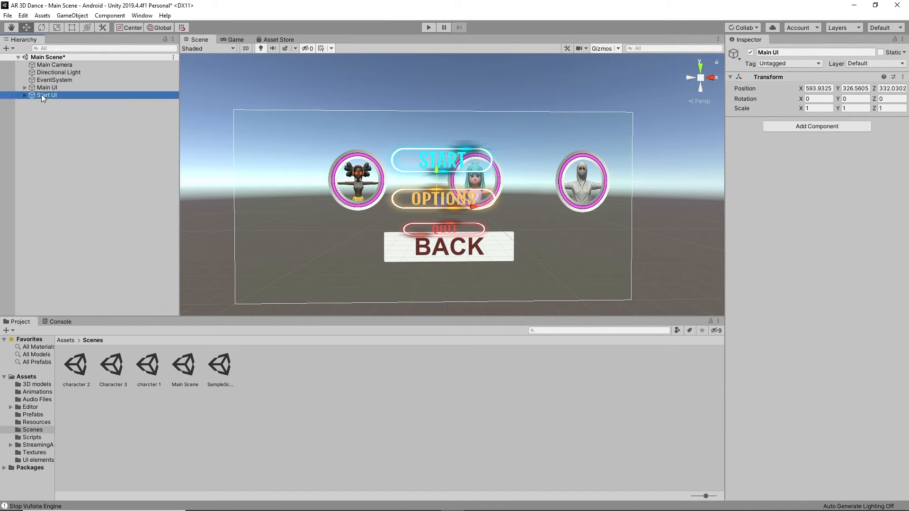
click(751, 52)
Play Main Scene, start the first character's scene, and test its volume slider and the back button to the main menu
click(425, 28)
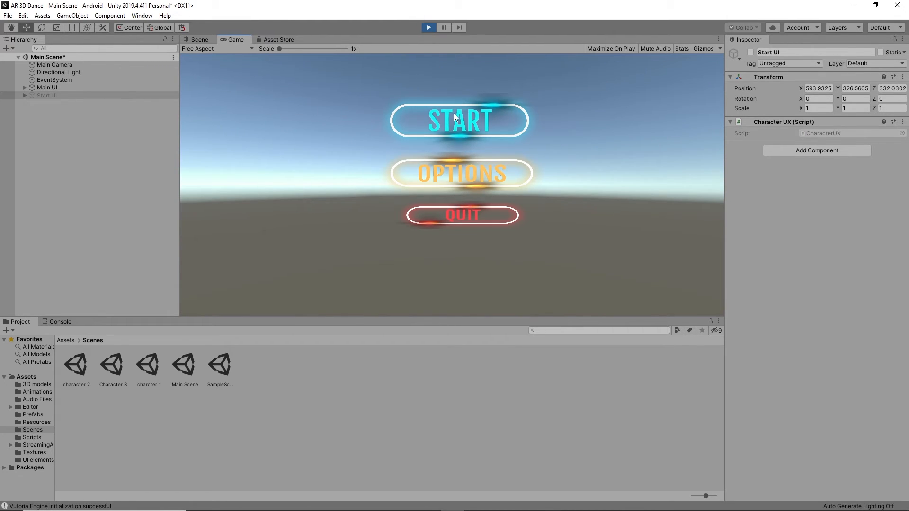
click(454, 113)
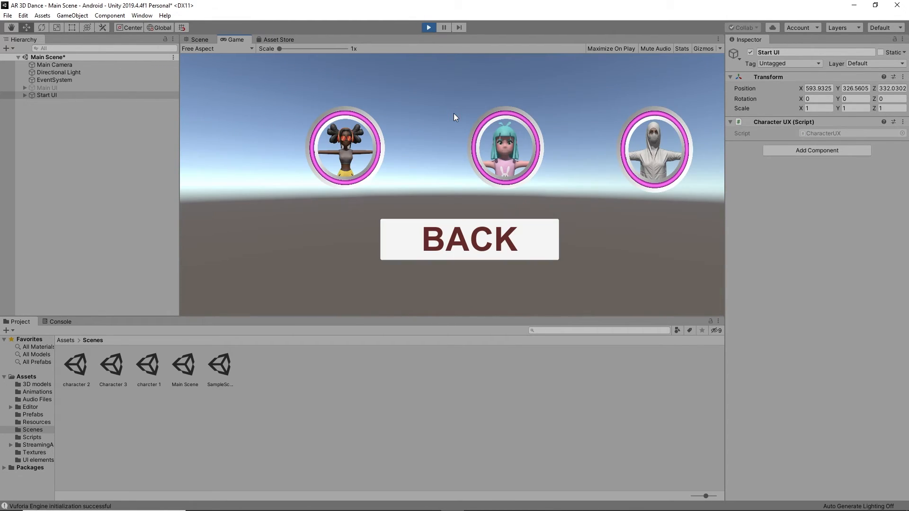
click(330, 142)
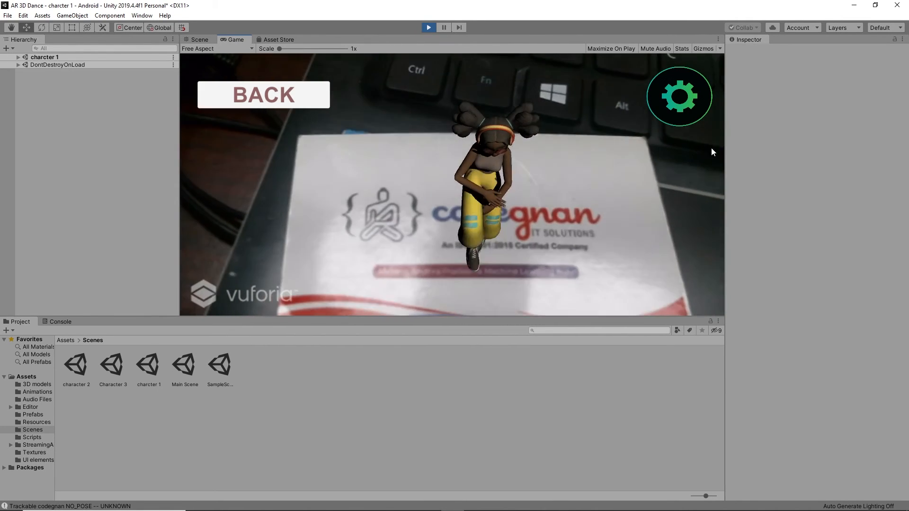
click(673, 117)
drag(698, 198, 633, 200)
click(622, 222)
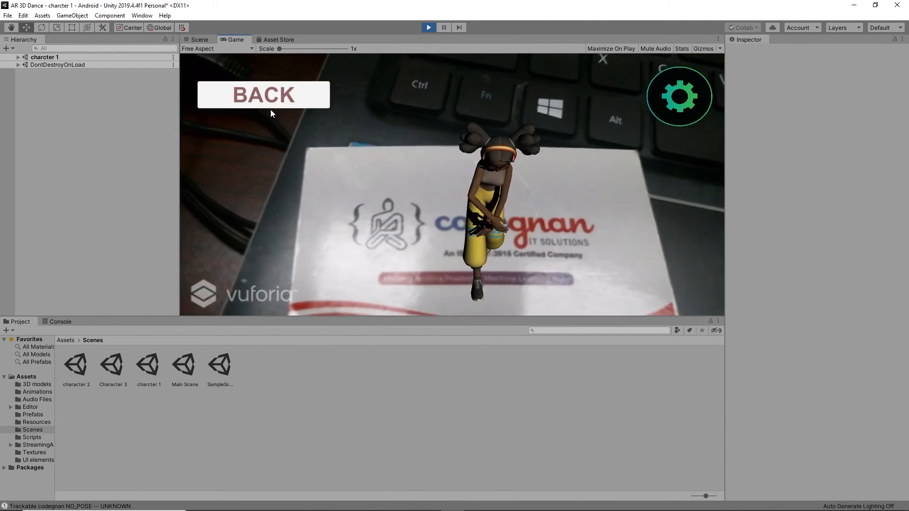
click(270, 102)
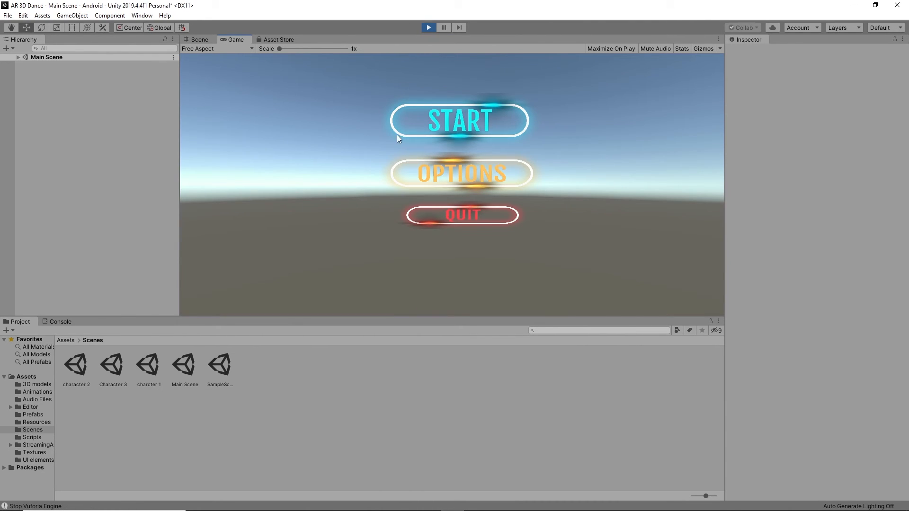
Start the second character's scene from the running main menu and test its volume slider and back button
click(446, 116)
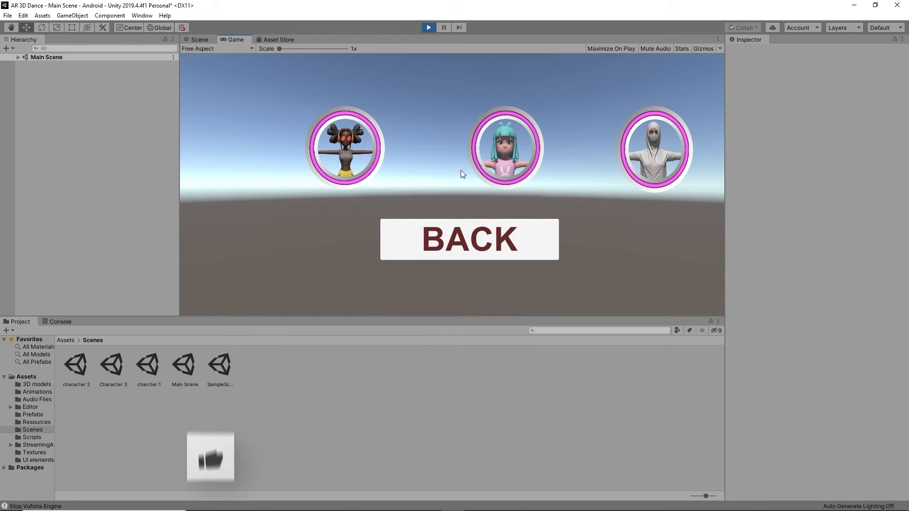
click(504, 149)
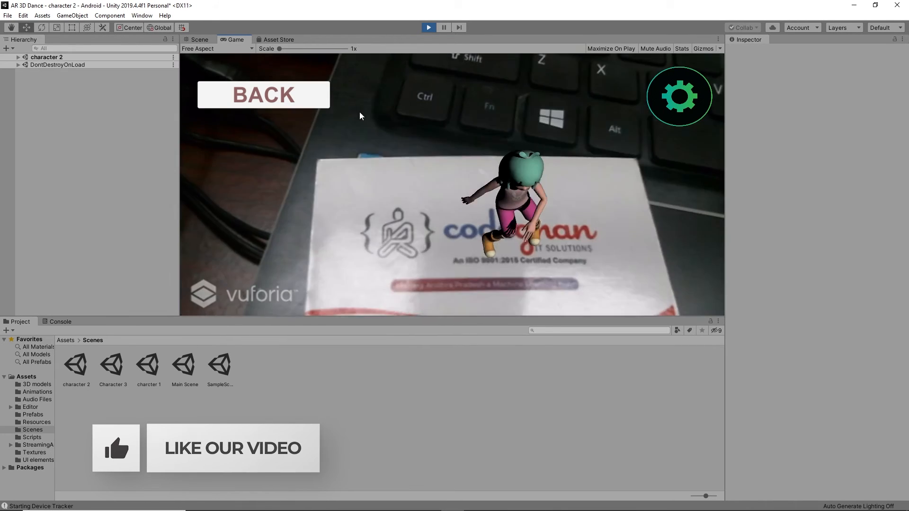
click(679, 96)
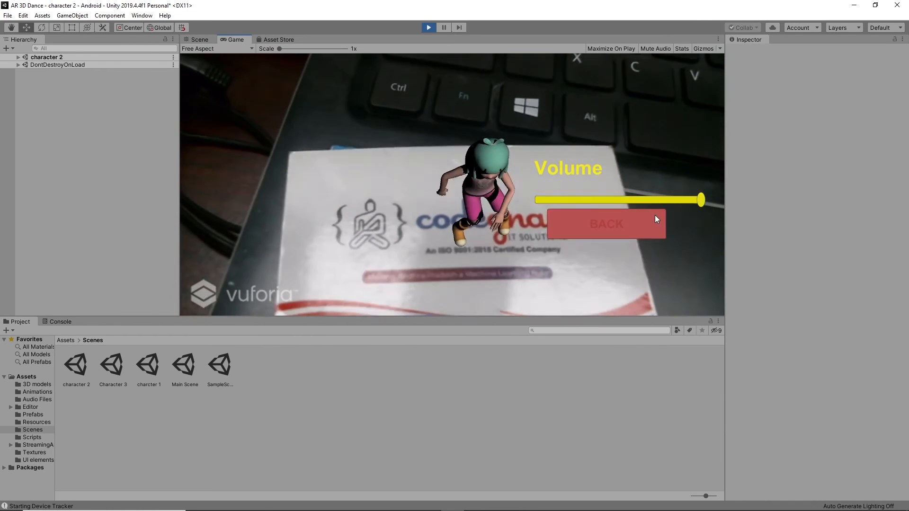
drag(700, 200, 595, 212)
click(613, 219)
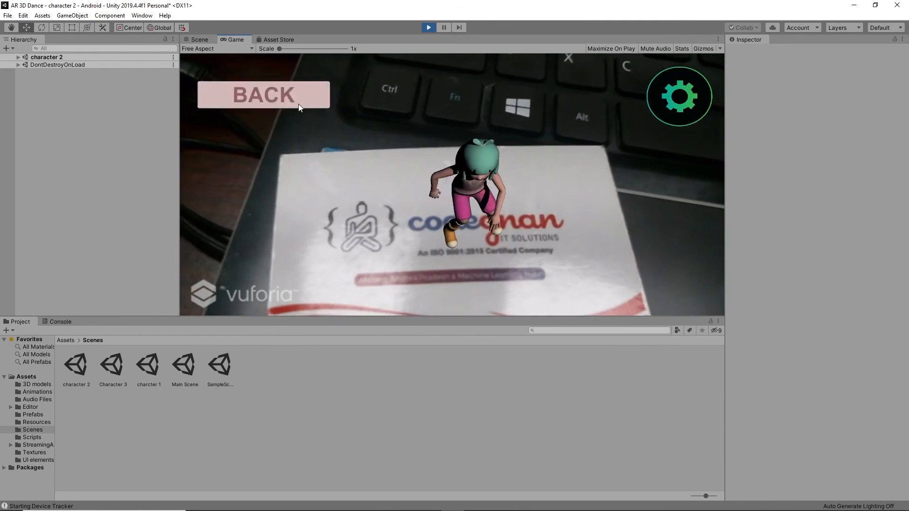
click(251, 87)
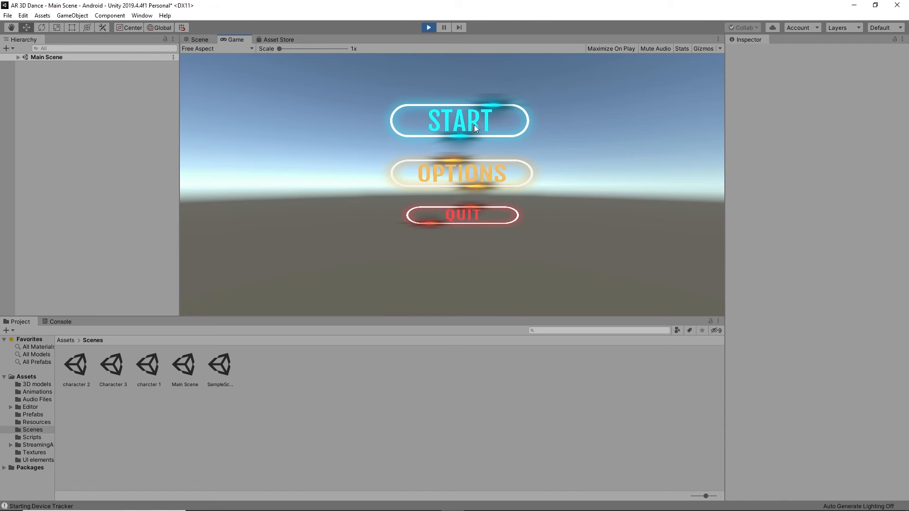
Start the third character's scene from the running main menu, test its volume slider and back button, and stop playback
click(472, 114)
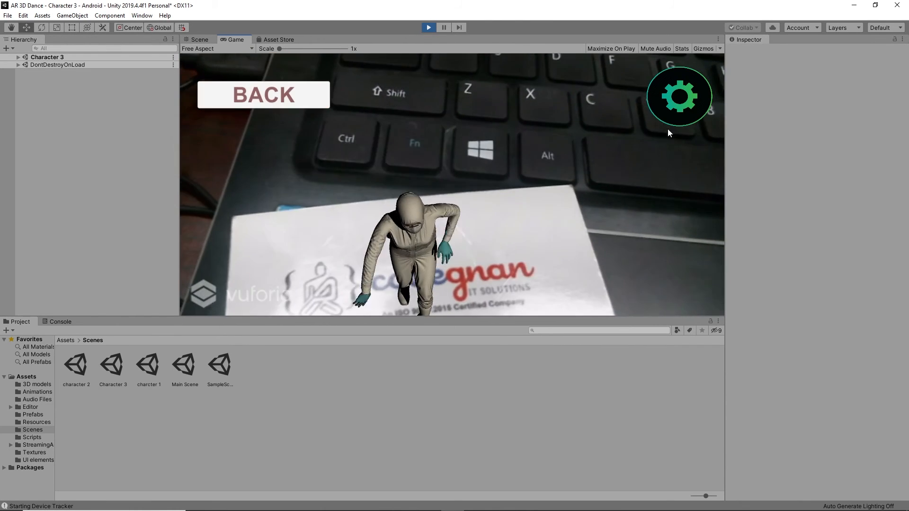
click(679, 97)
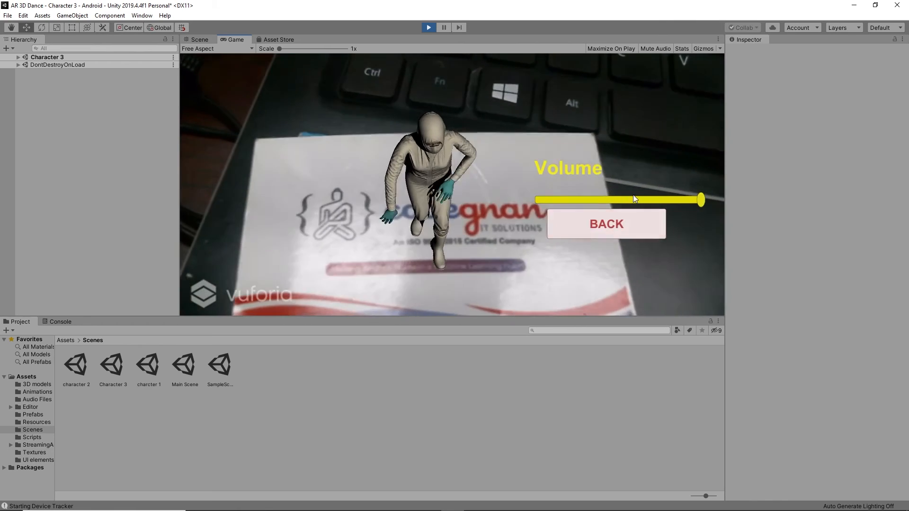
click(624, 199)
click(643, 226)
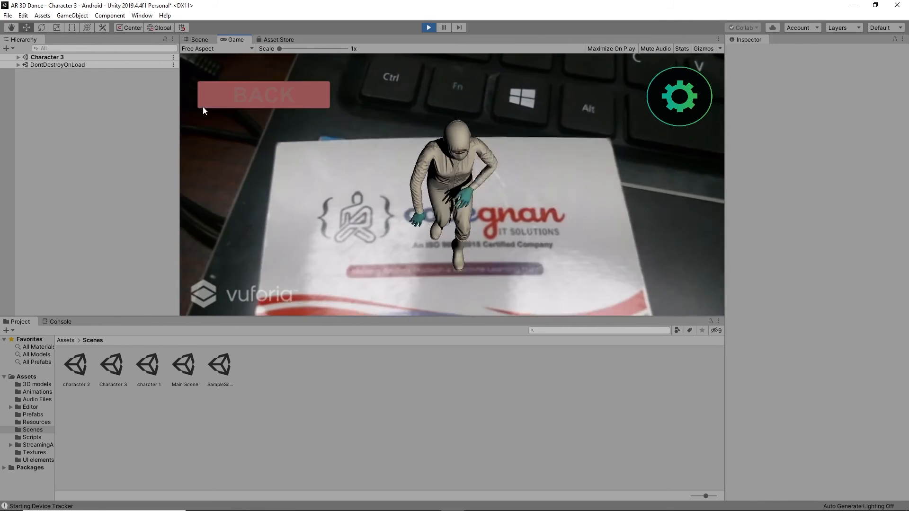
click(256, 84)
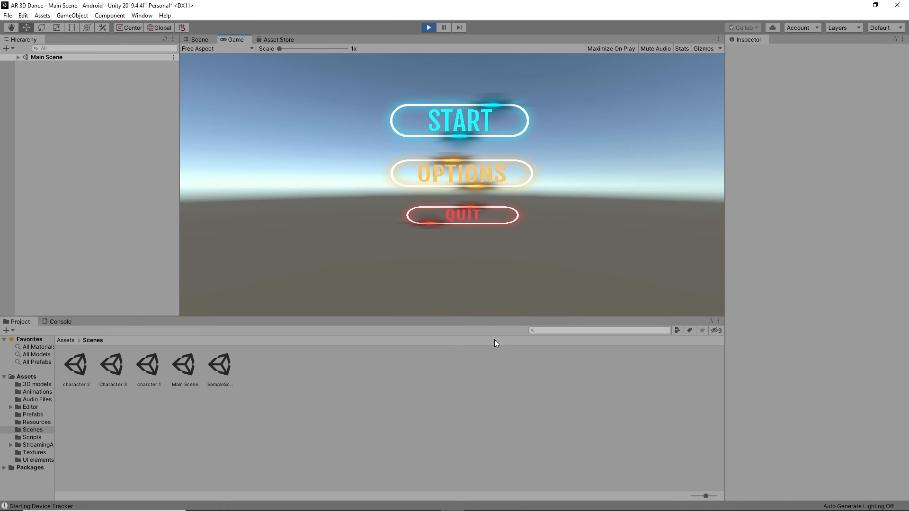
click(428, 27)
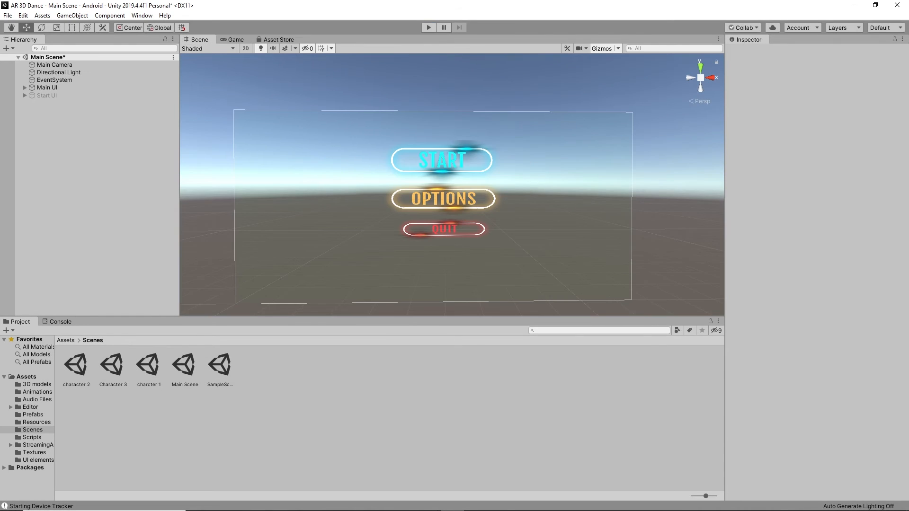